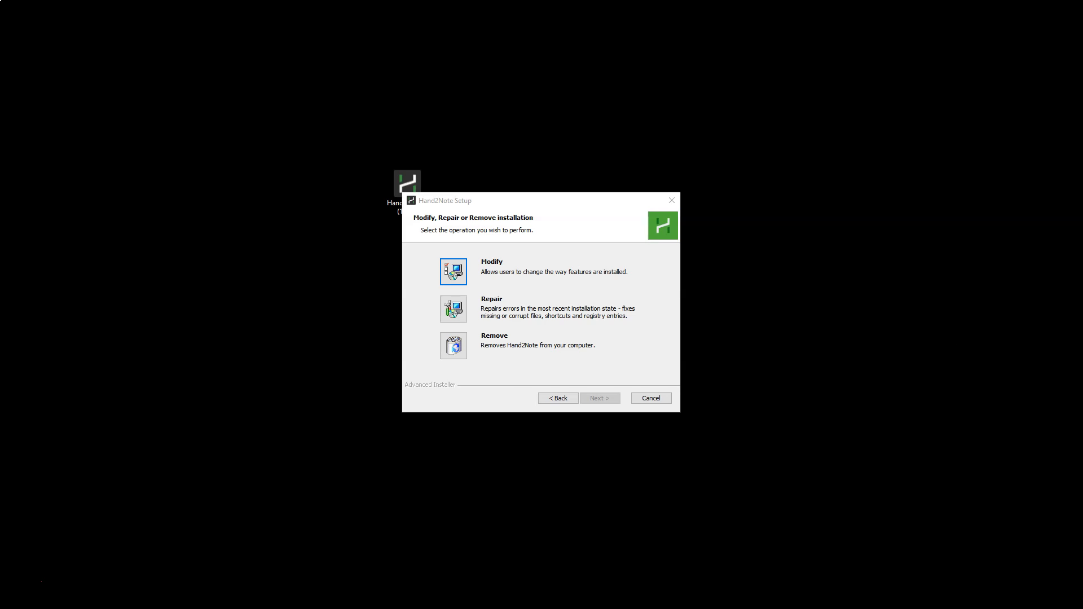
Examine the filter files in the Config\Filters subfolder of Program Files\Hand2Note.
drag(551, 211, 186, 75)
drag(1082, 169, 693, 80)
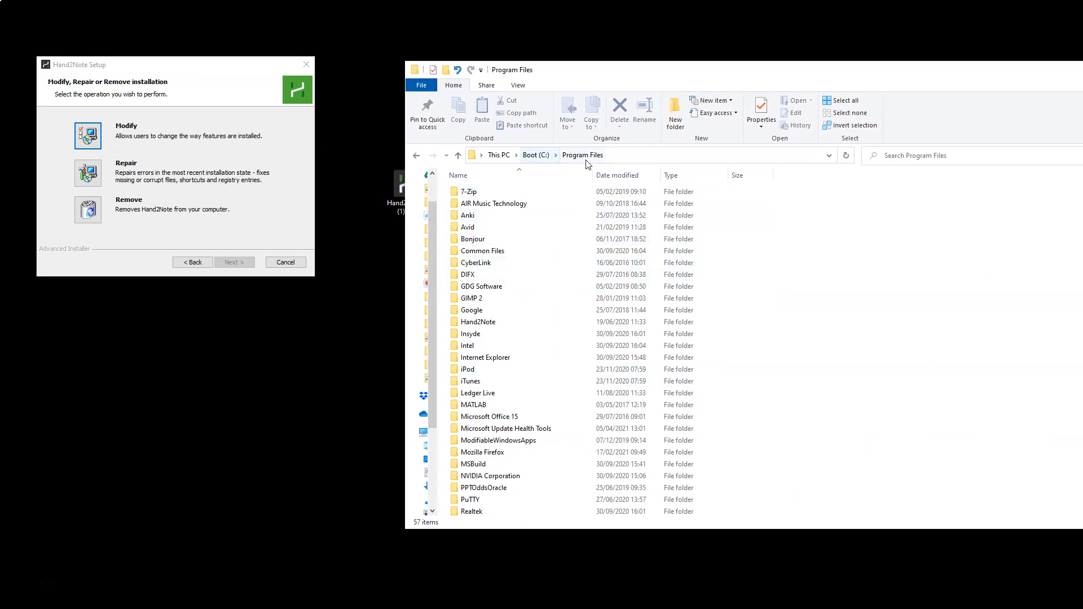
double_click(477, 322)
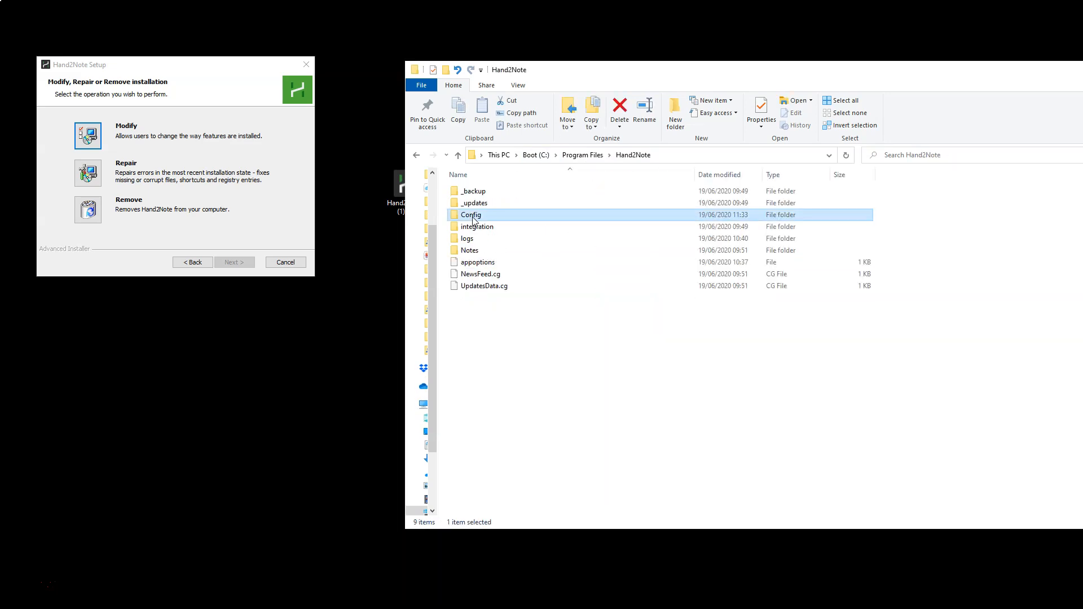
double_click(473, 216)
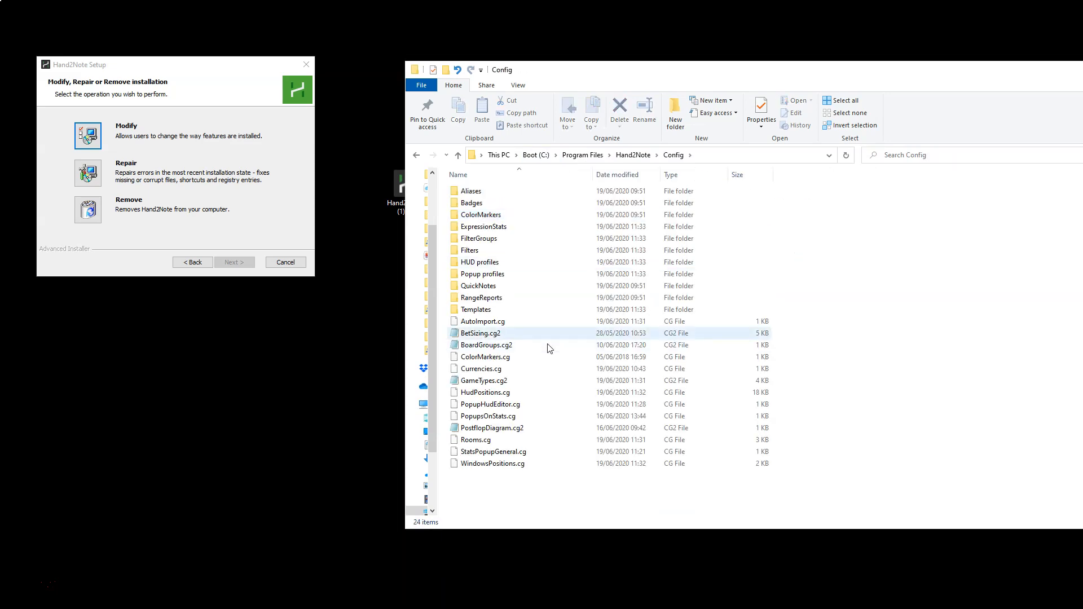
double_click(482, 250)
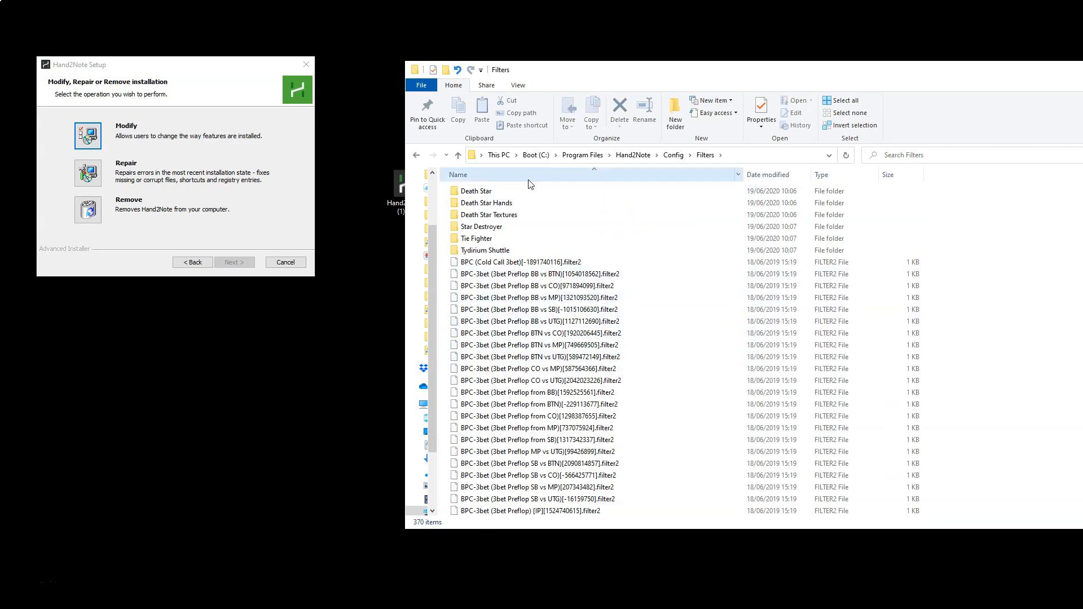
click(416, 155)
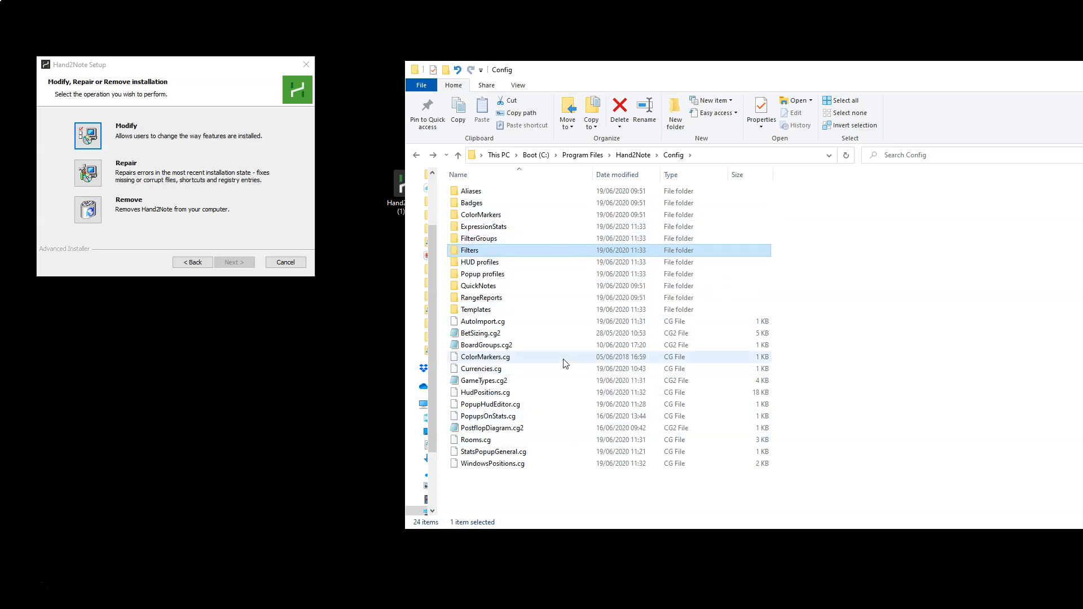
Locate the Hand2Note.rar backup archive and the original Hand2Note folder in Program Files.
click(582, 155)
scroll(547, 337, down, 10)
scroll(507, 254, up, 7)
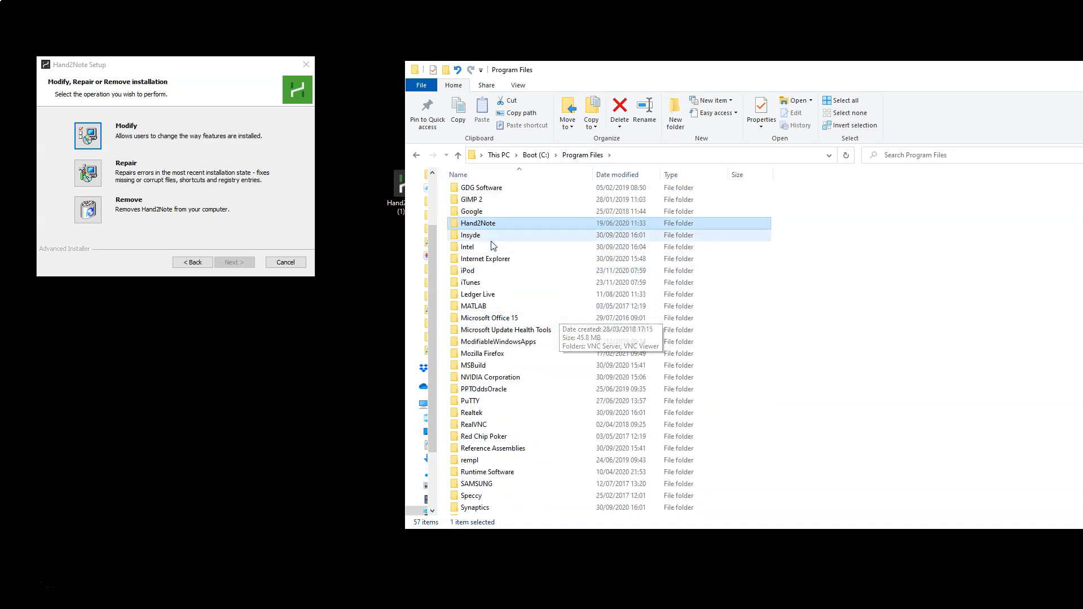
scroll(503, 225, down, 1)
scroll(504, 225, down, 6)
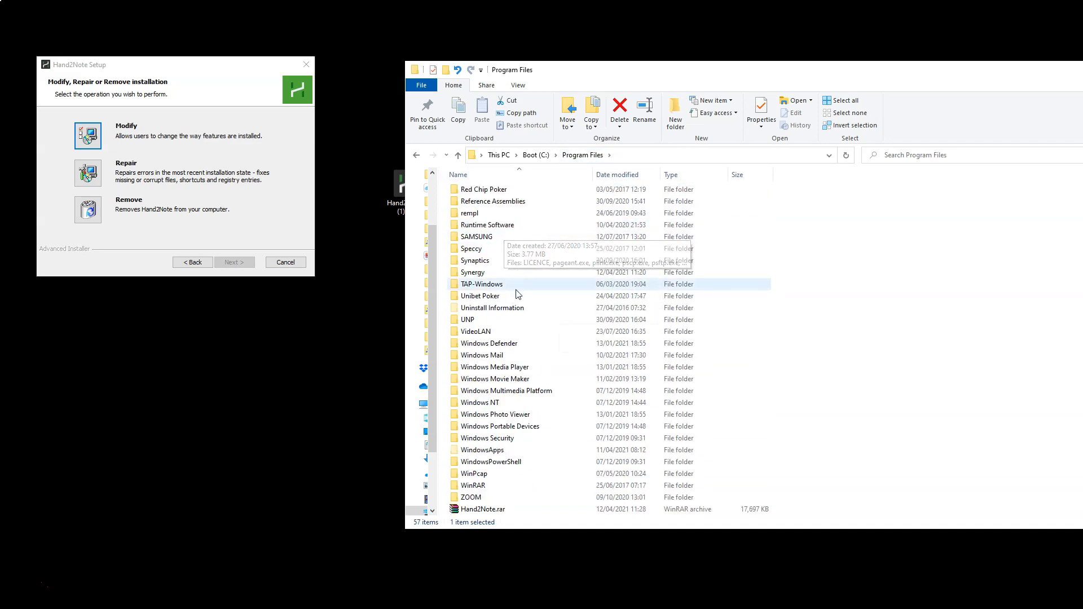
click(488, 510)
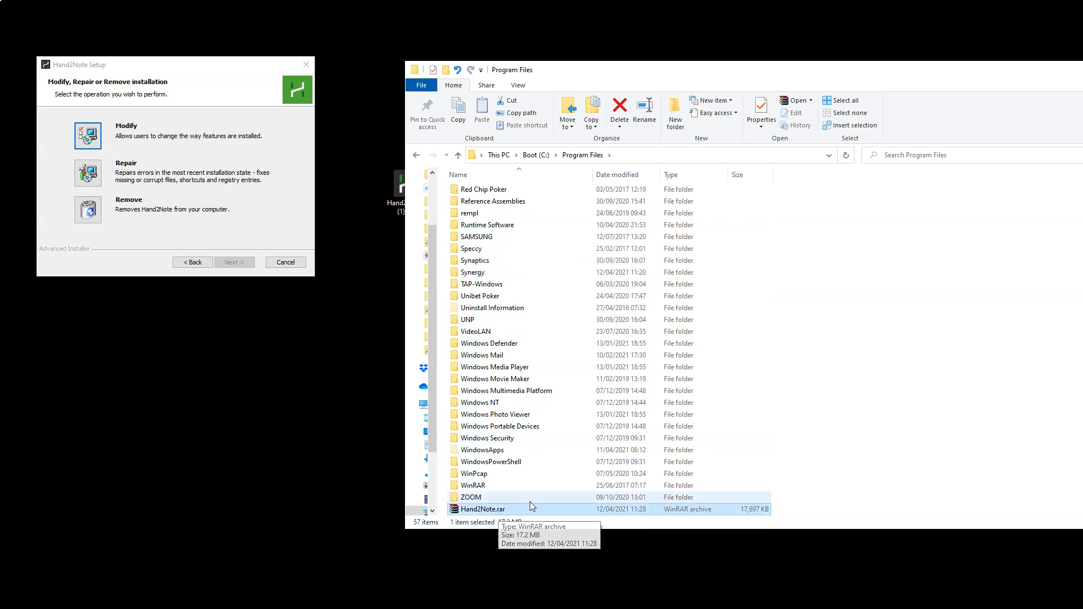
scroll(544, 420, up, 9)
scroll(545, 421, up, 1)
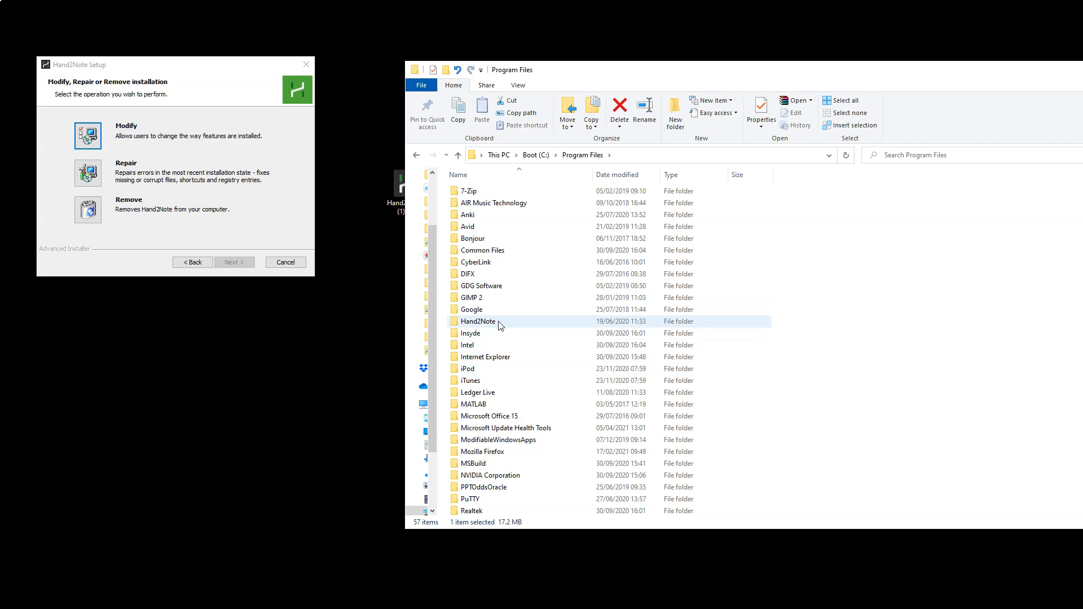
Remove Hand2Note with its setup wizard and open the leftover Hand2Note folder in Program Files.
click(99, 216)
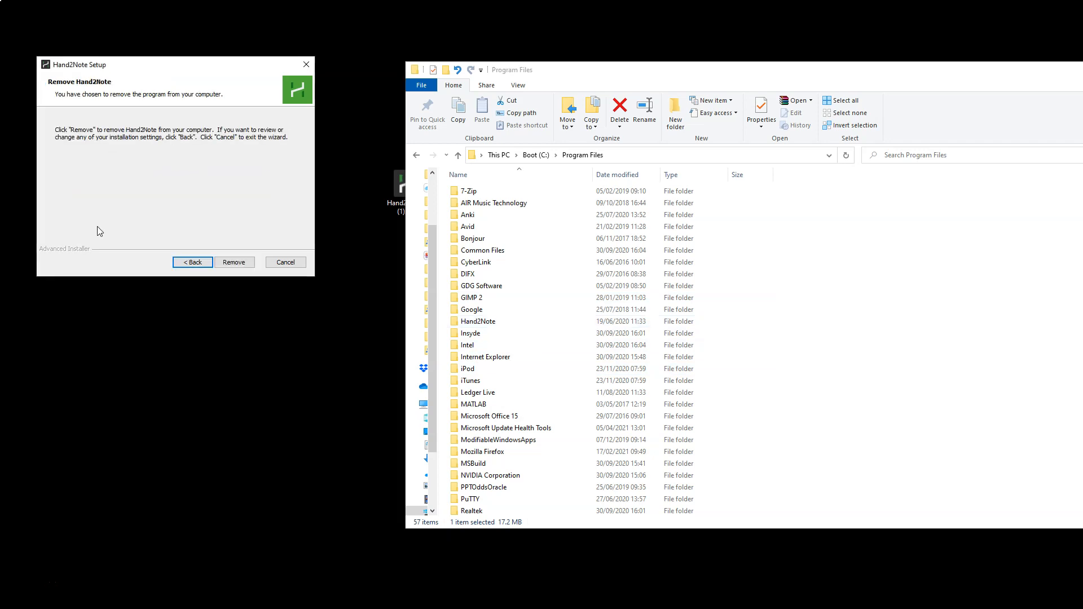
click(227, 266)
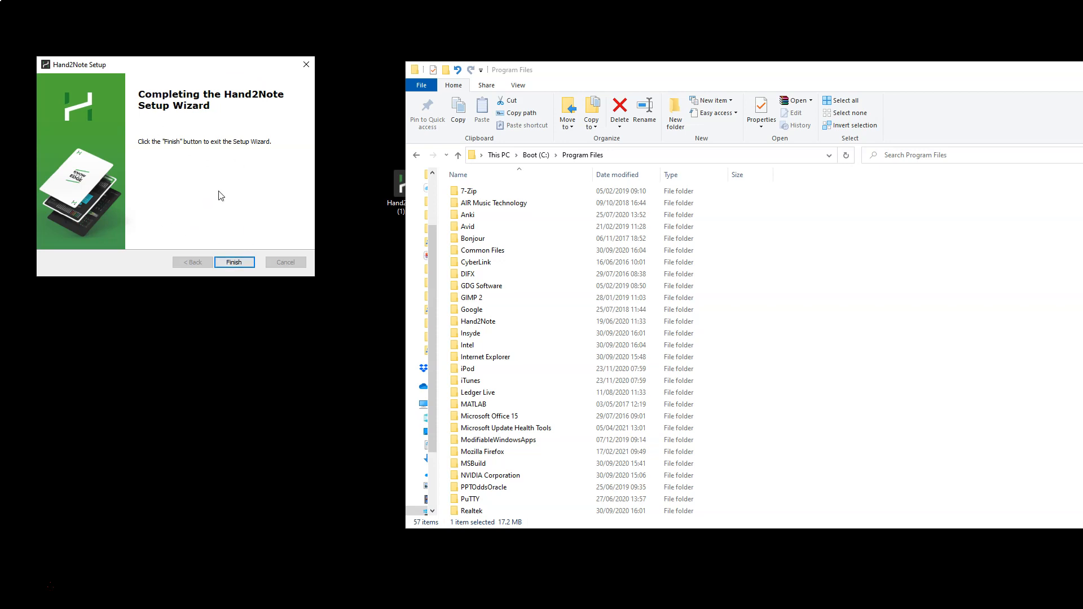
click(231, 261)
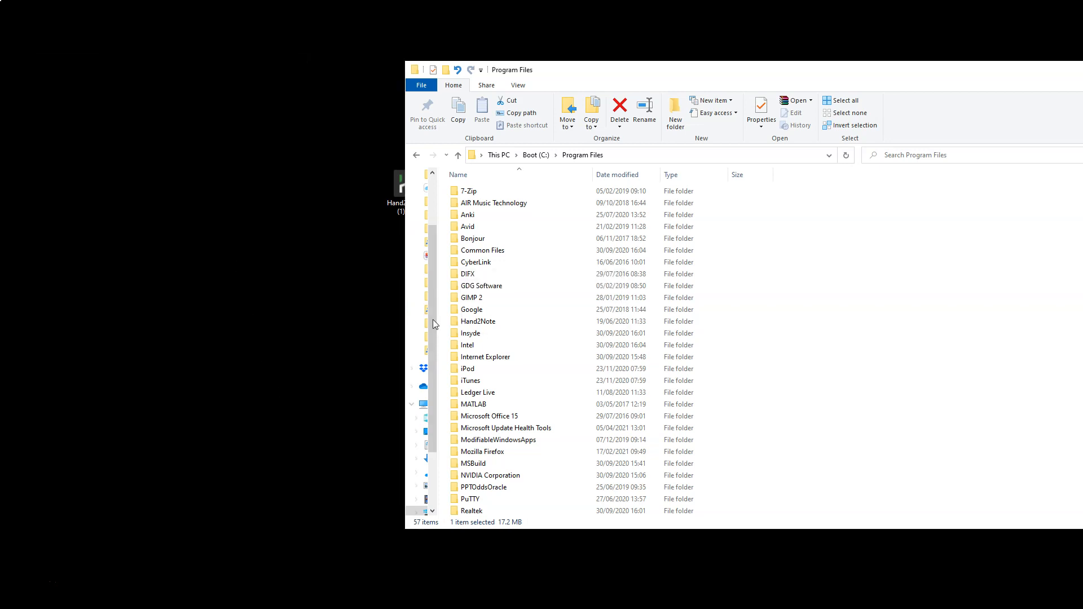
double_click(497, 320)
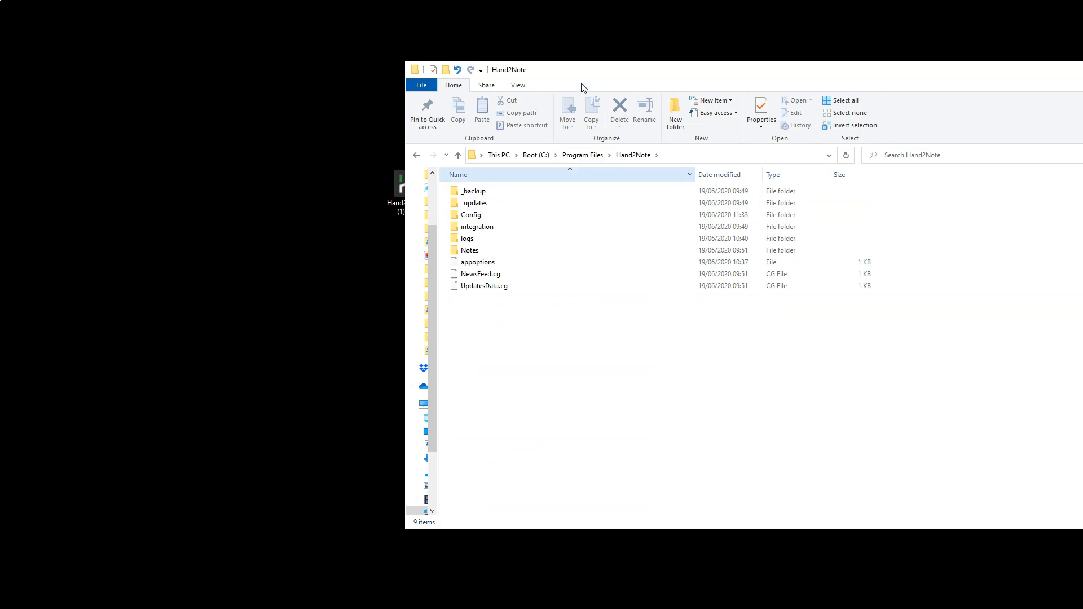
drag(615, 73, 613, 266)
click(415, 208)
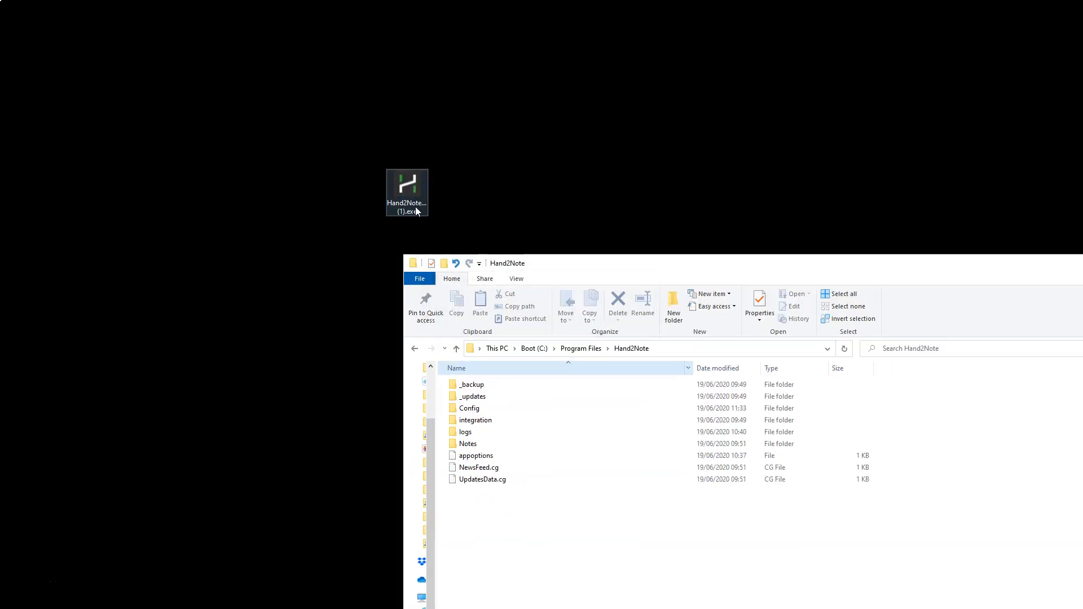
double_click(416, 211)
click(592, 403)
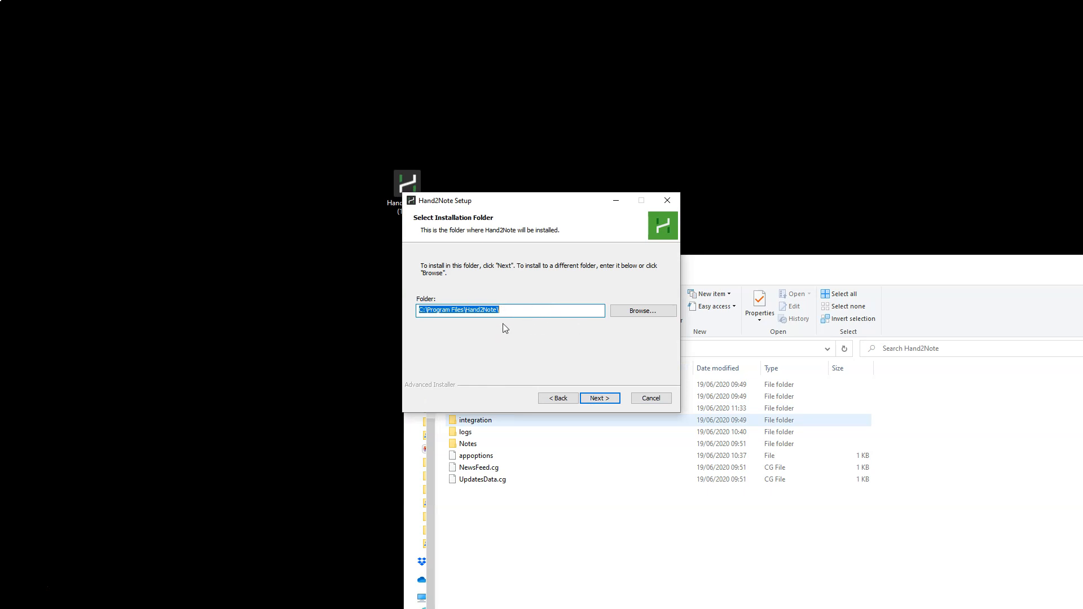
click(667, 201)
click(563, 328)
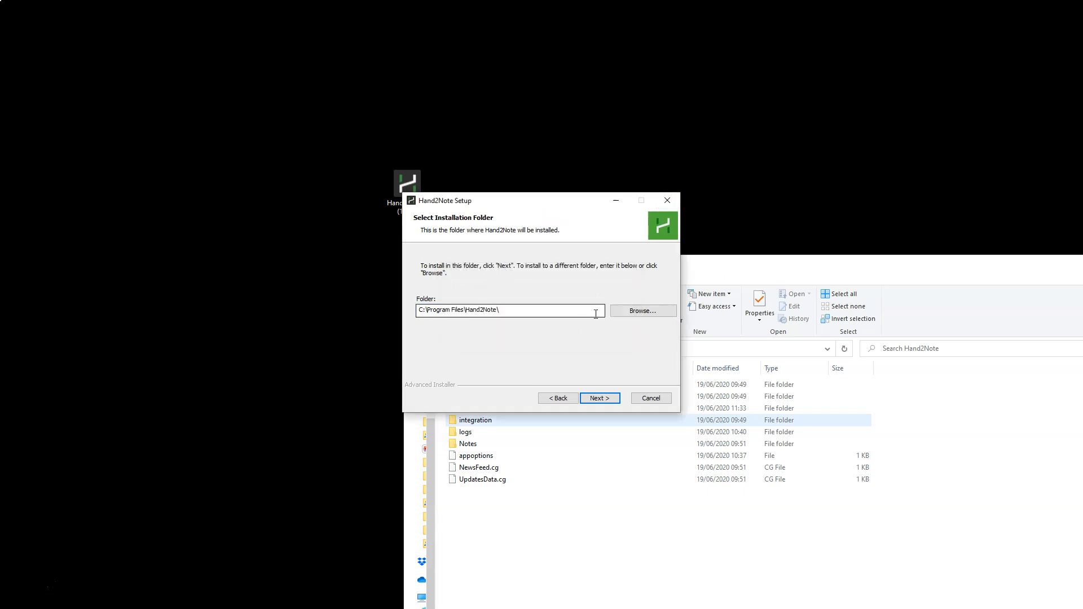
click(665, 196)
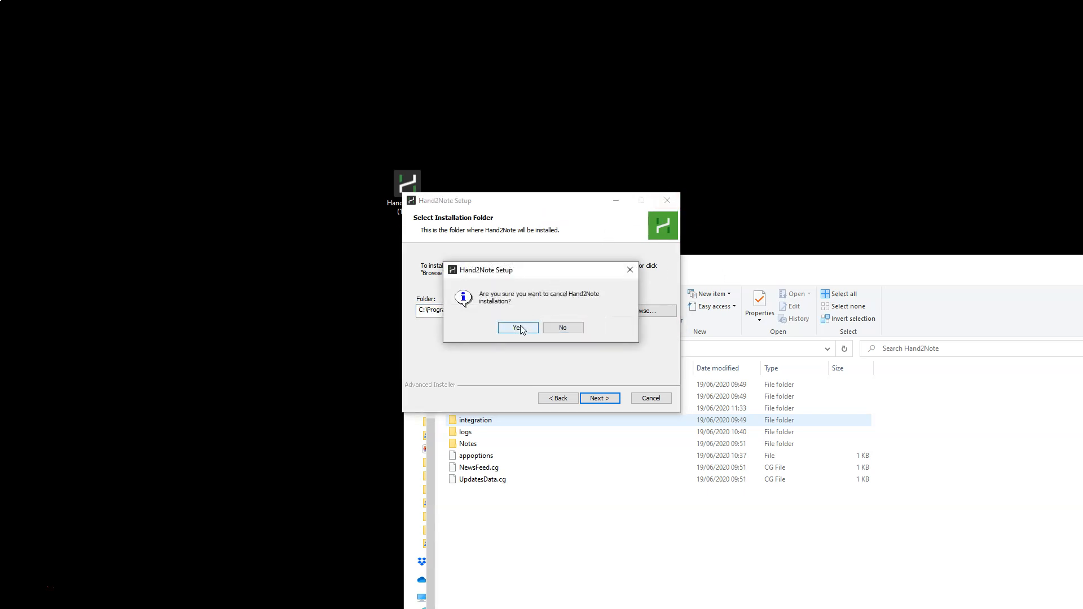
click(518, 328)
click(671, 200)
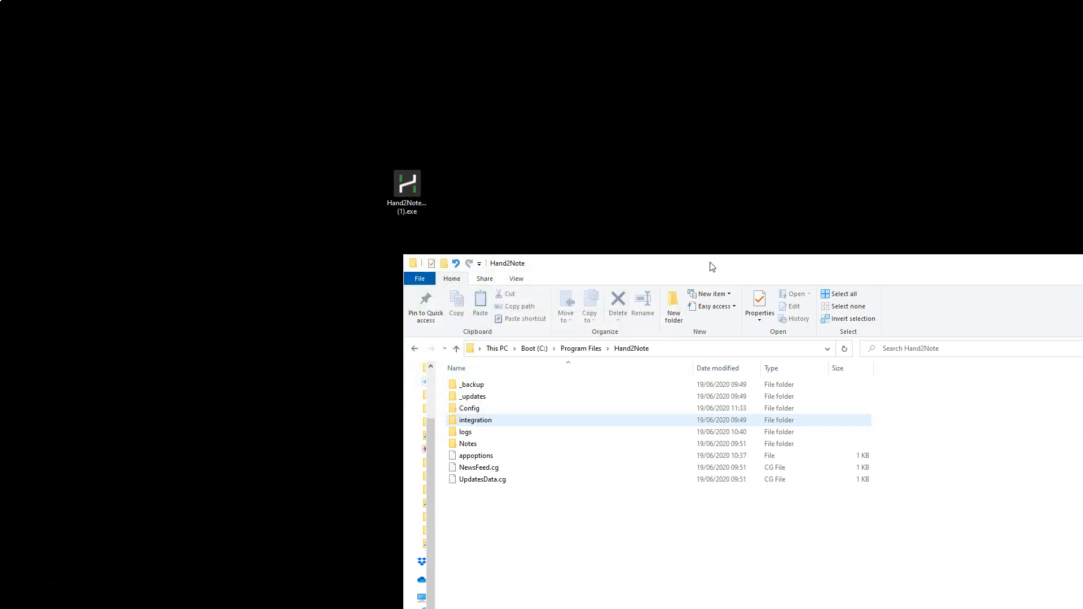
Examine the old filter files left in the Config\Filters subfolder of the Hand2Note folder.
drag(708, 265, 500, 87)
click(314, 229)
double_click(301, 231)
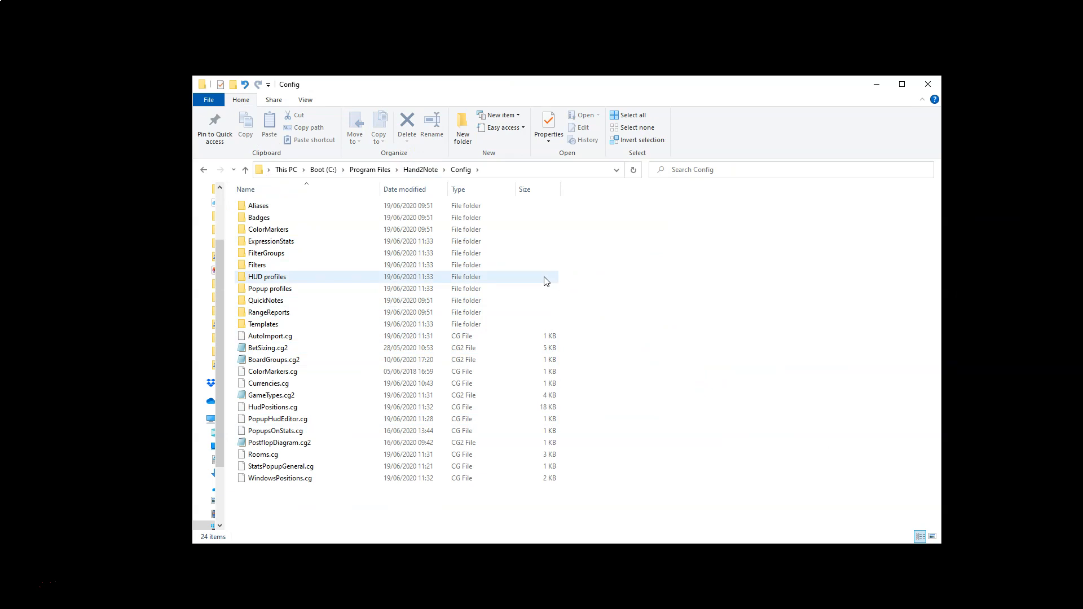
double_click(258, 265)
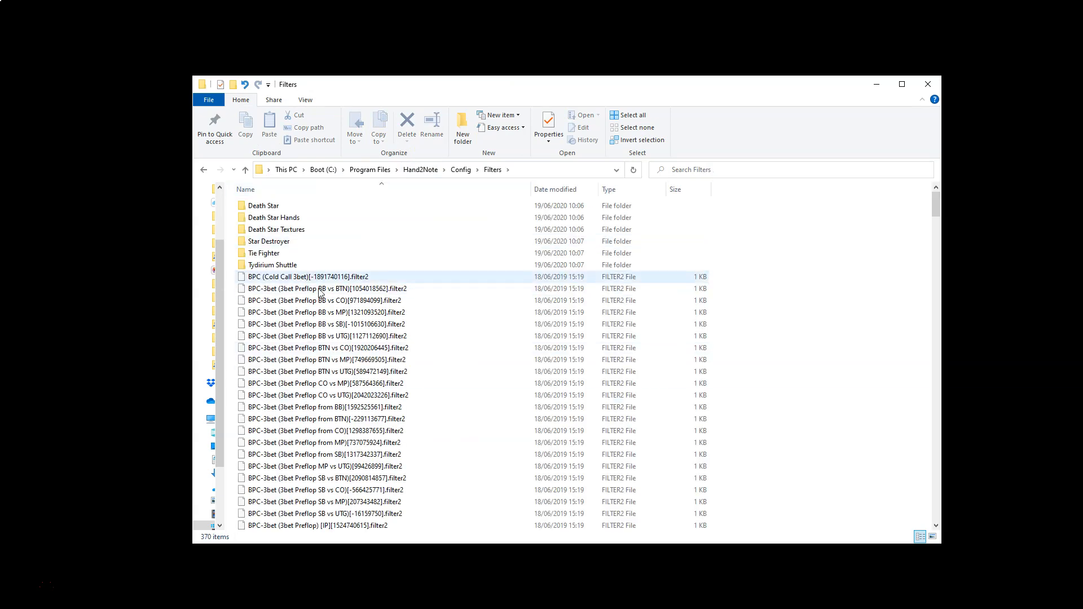
click(204, 170)
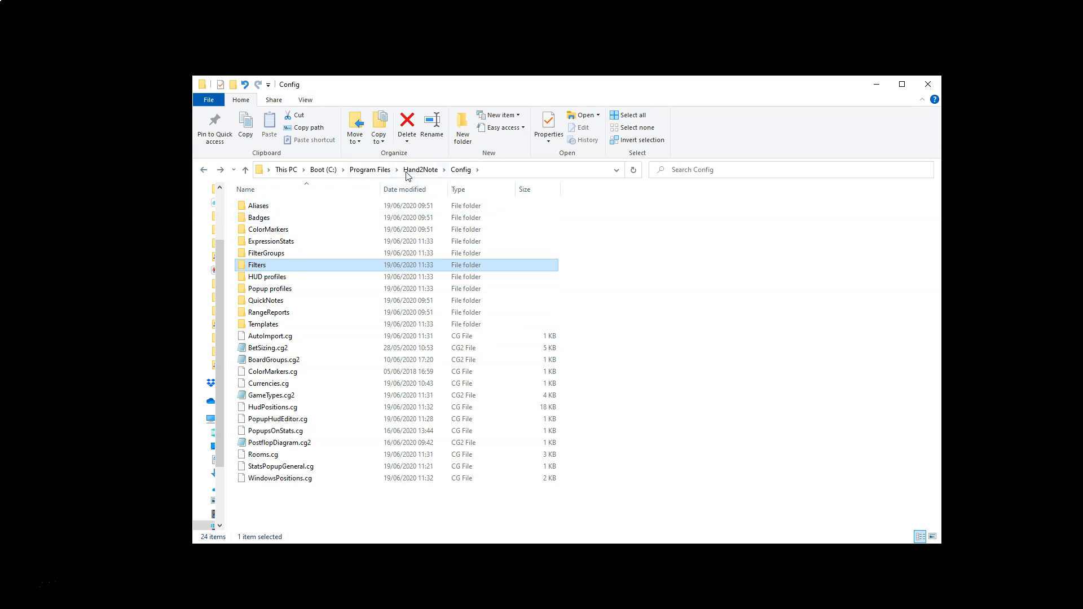
Delete the leftover Hand2Note folder from Program Files.
click(381, 170)
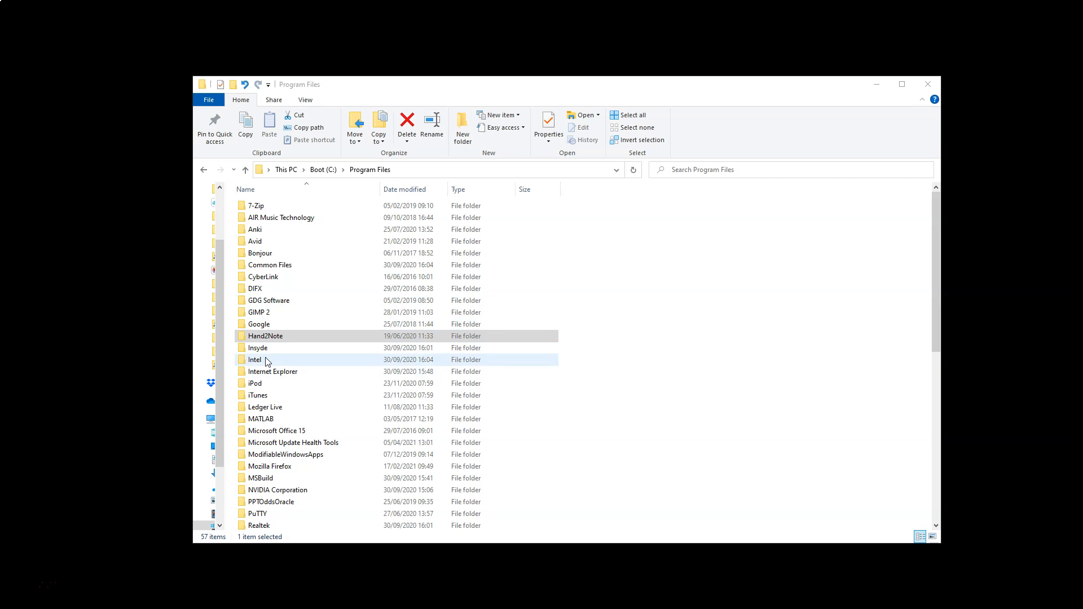
right_click(298, 338)
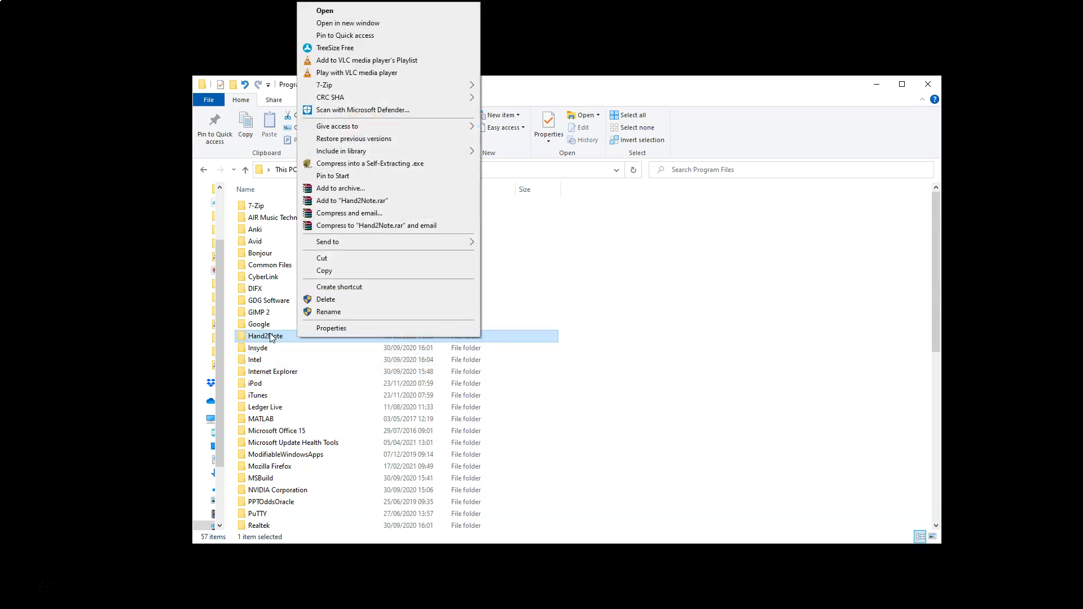
click(331, 303)
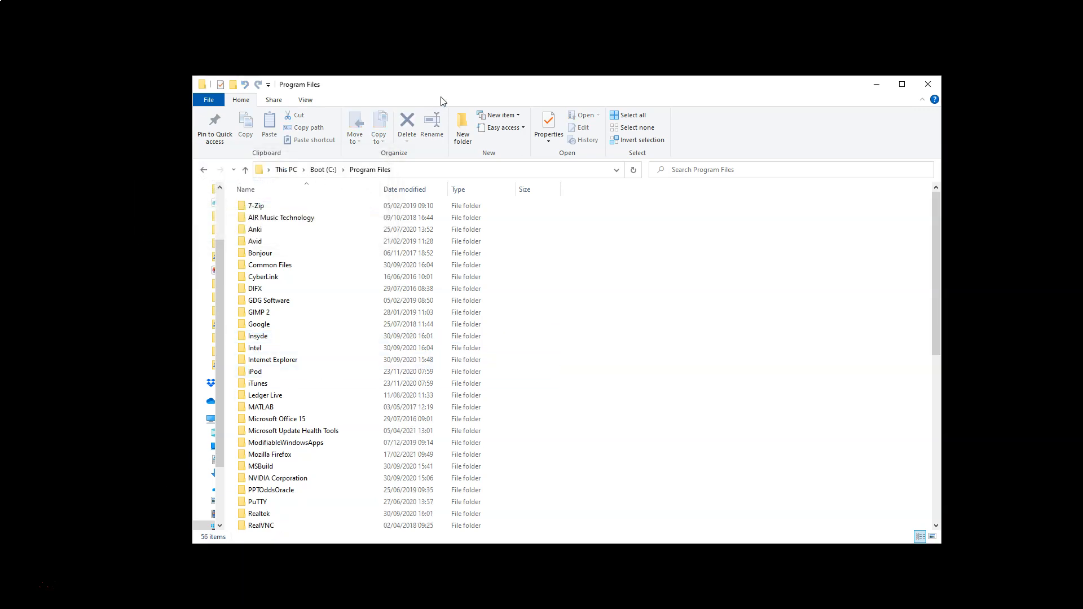
Reinstall Hand2Note from the desktop installer into C:\Program Files\Hand2Note\ and finish the wizard without launching the program.
drag(492, 89, 631, 256)
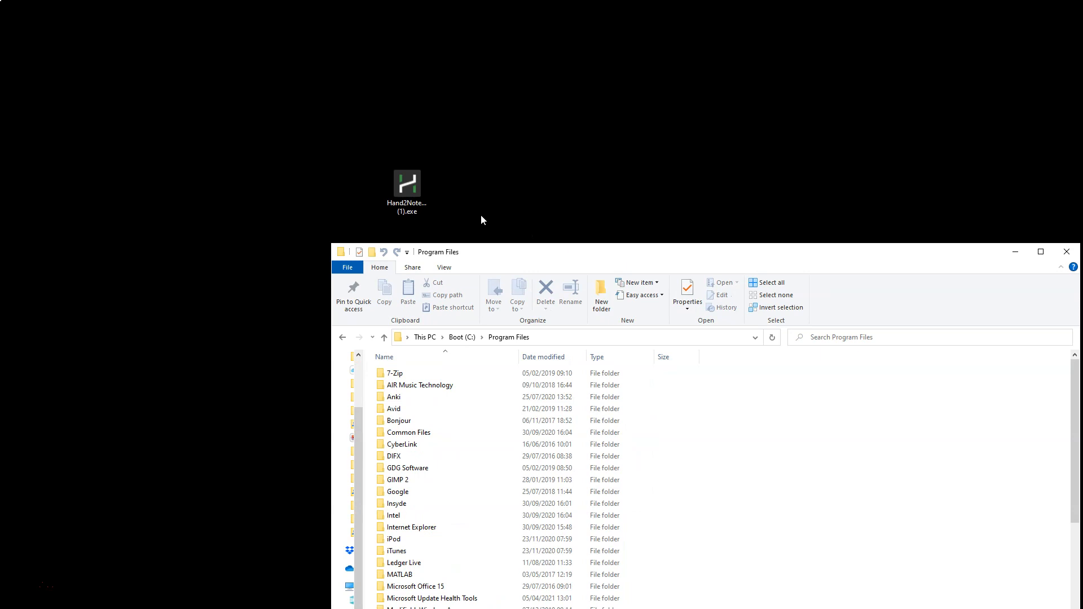
double_click(426, 190)
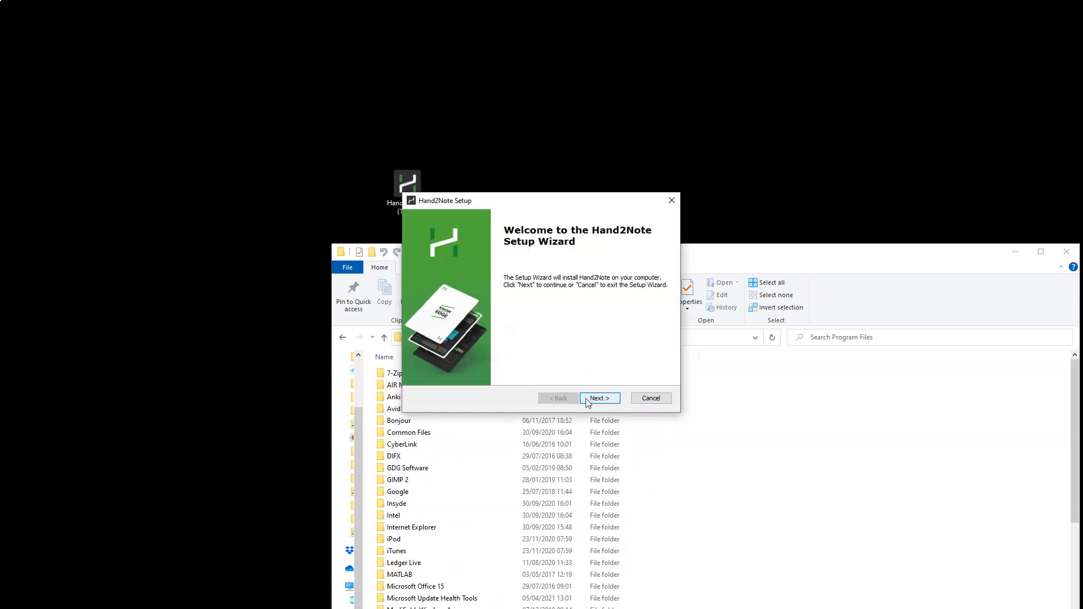
click(597, 399)
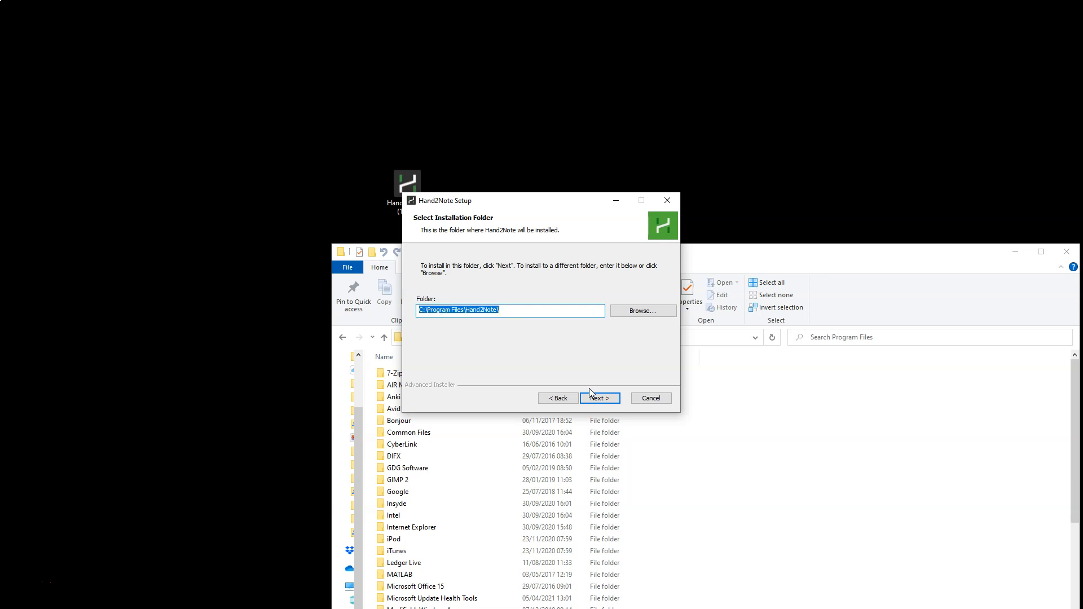
click(598, 399)
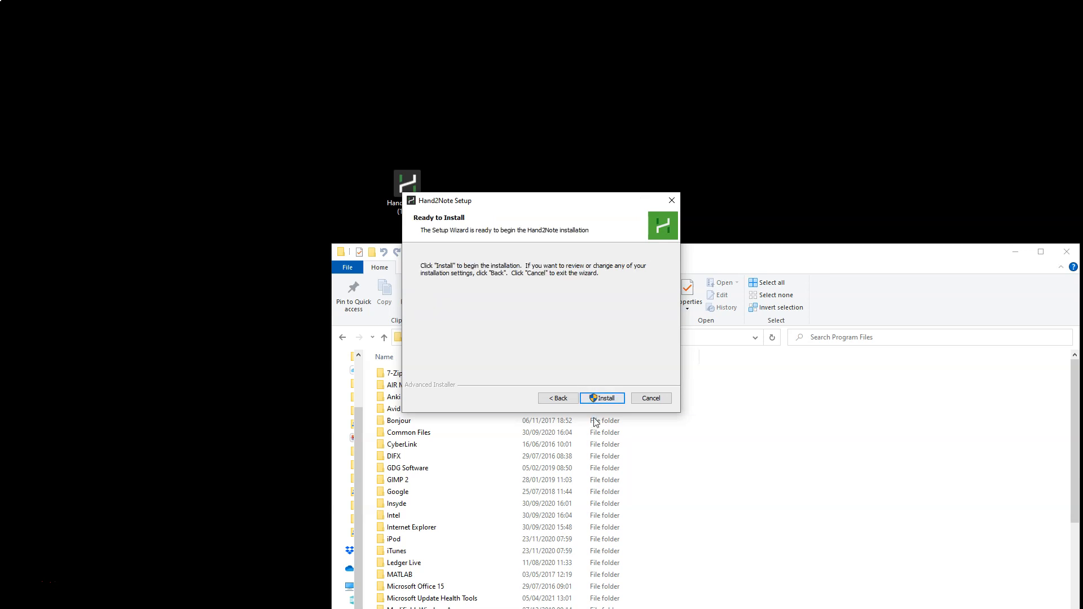
click(607, 398)
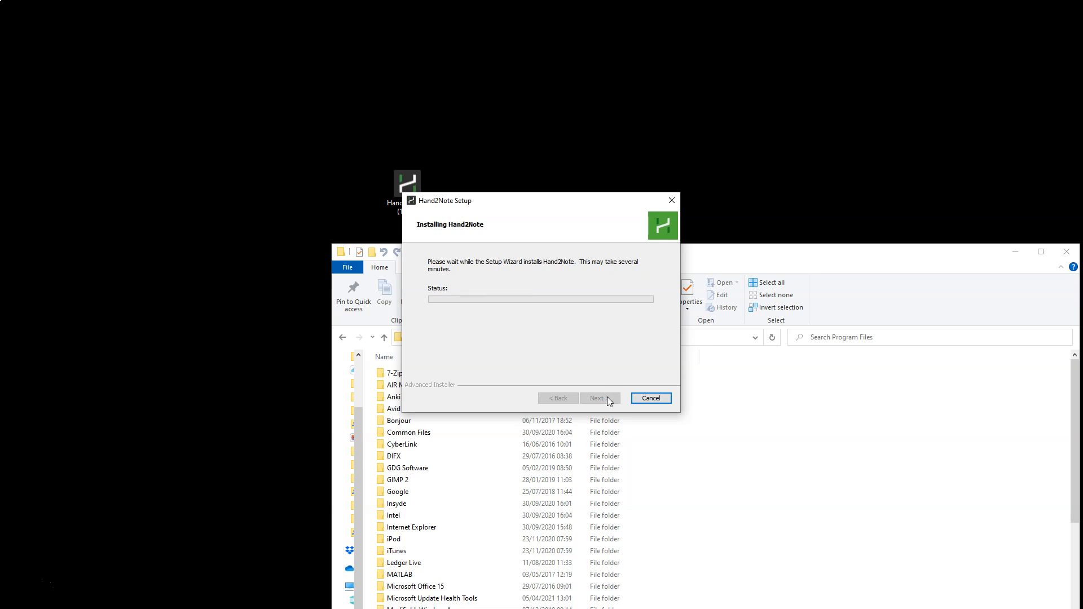
drag(495, 203, 164, 43)
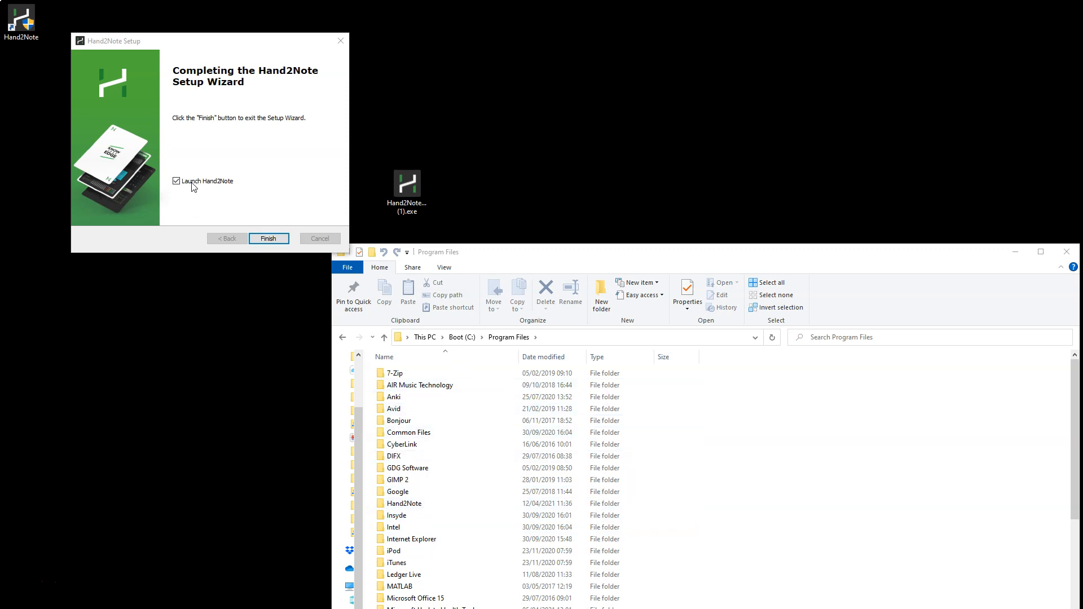
click(177, 181)
click(269, 238)
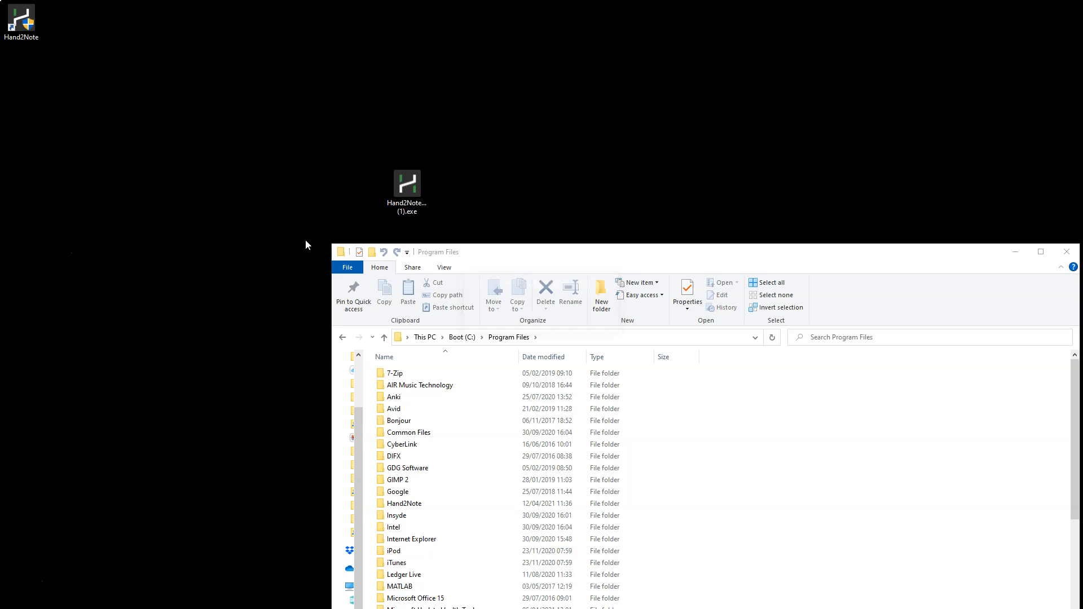
Open the newly installed Hand2Note folder in Program Files and select Hand2Note.exe.
drag(555, 258, 424, 99)
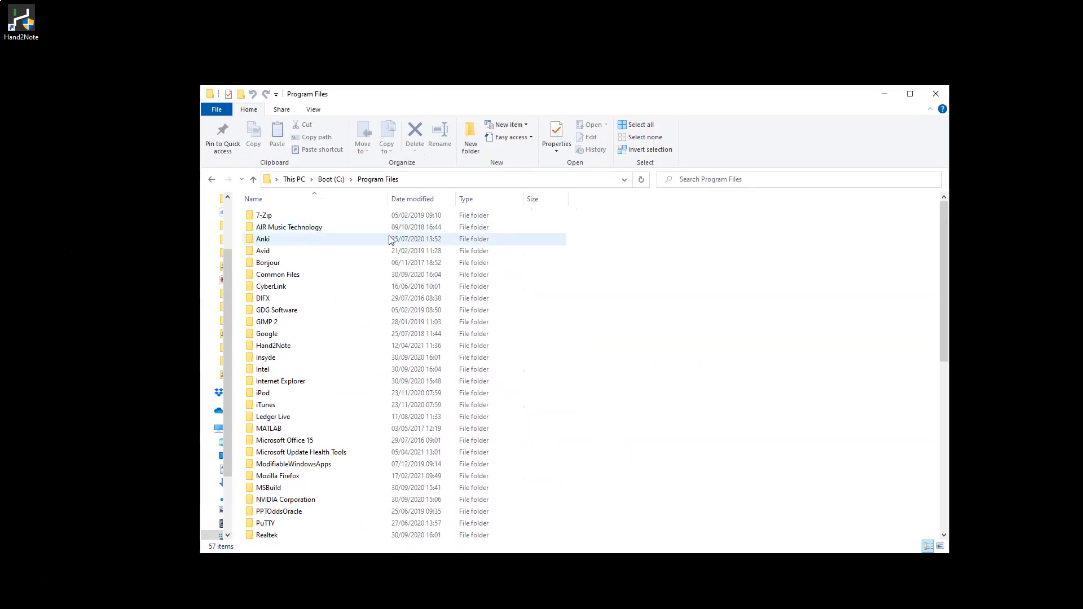
double_click(287, 347)
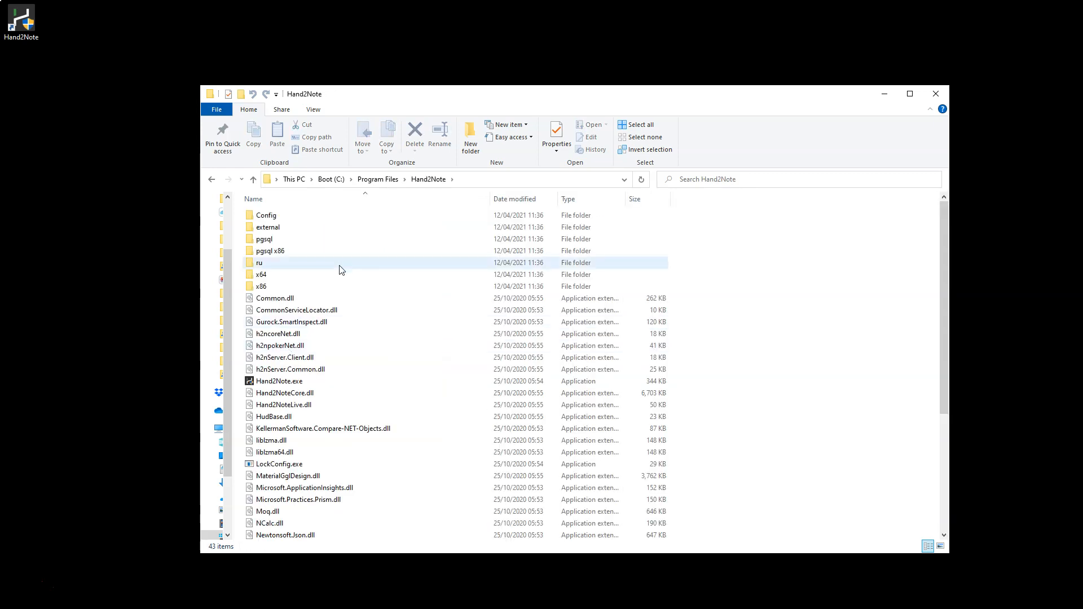
scroll(345, 278, down, 1)
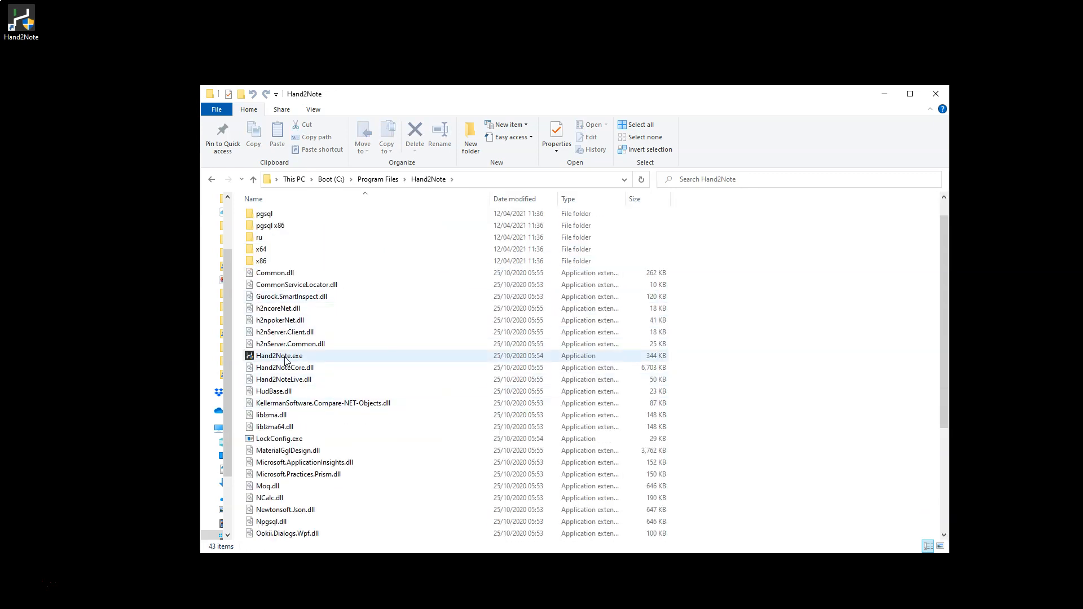
click(330, 356)
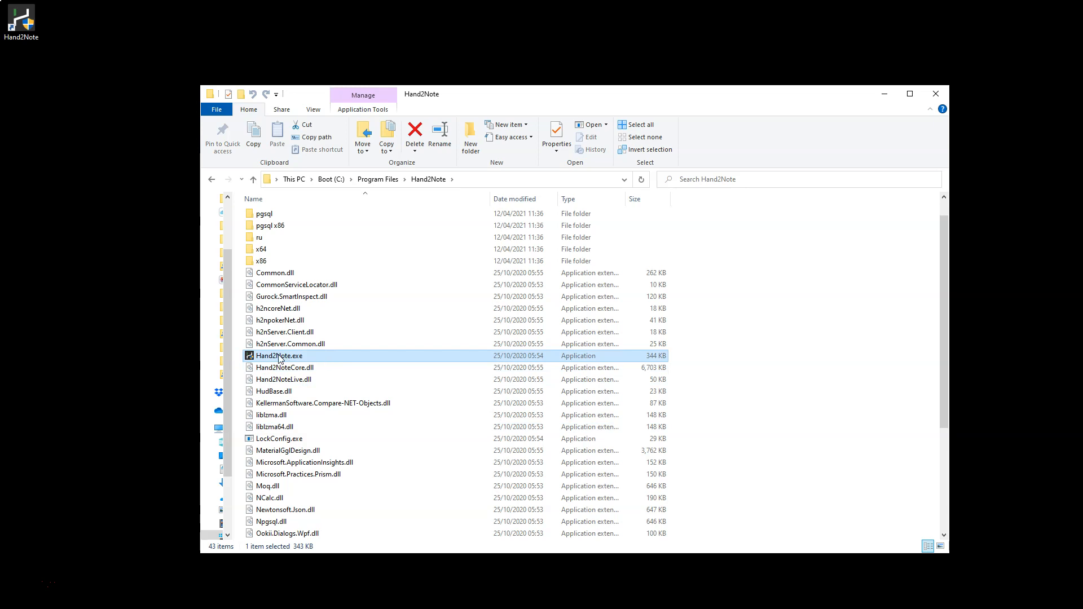
Look through the files and subfolders of the newly installed Hand2Note folder.
mouse_move(285, 359)
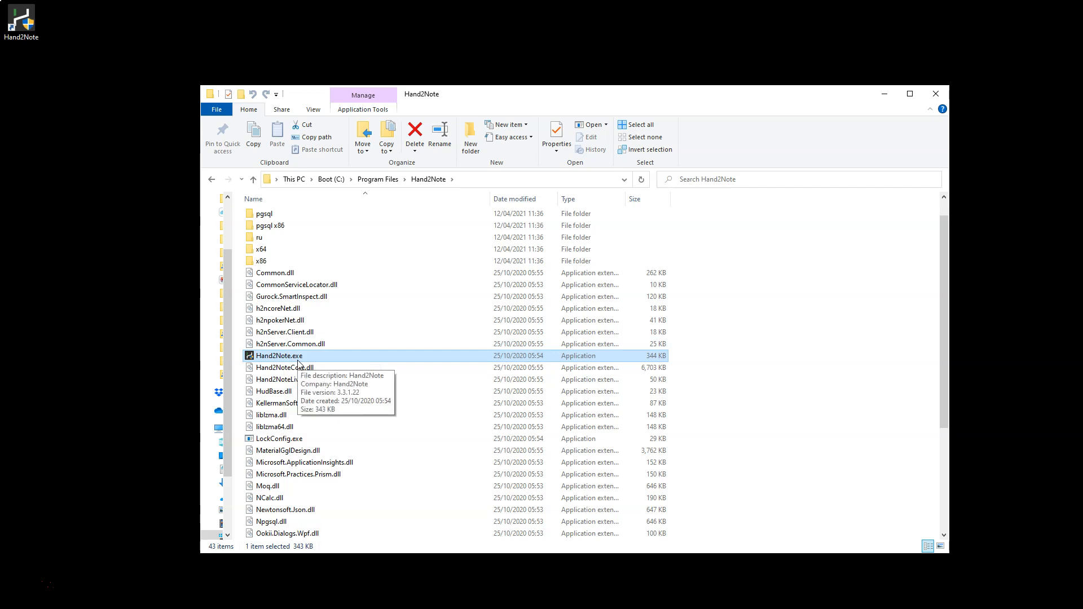
scroll(298, 363, down, 4)
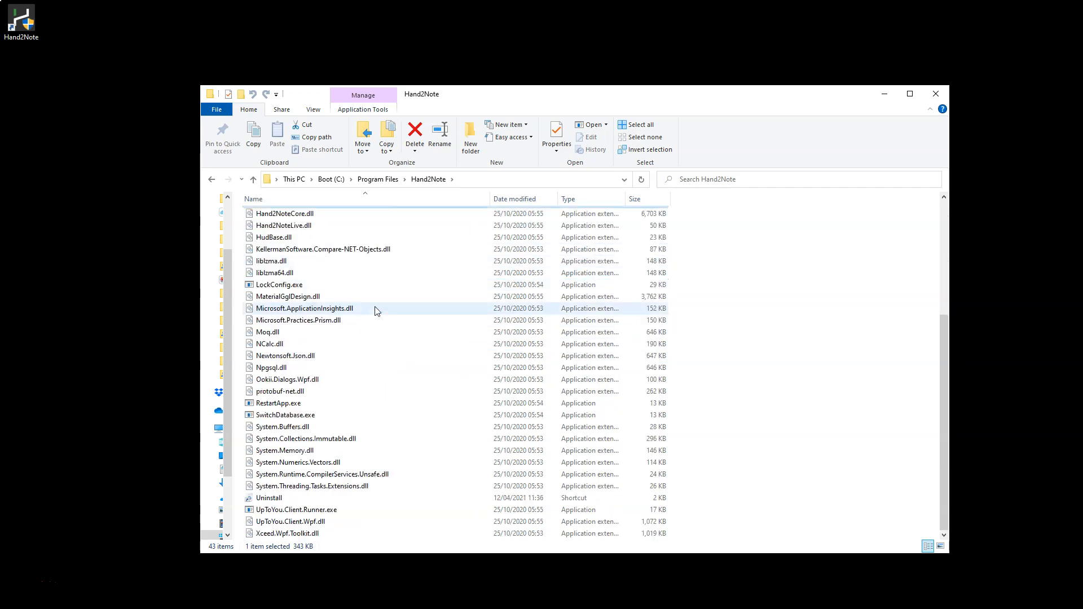
scroll(387, 411, up, 5)
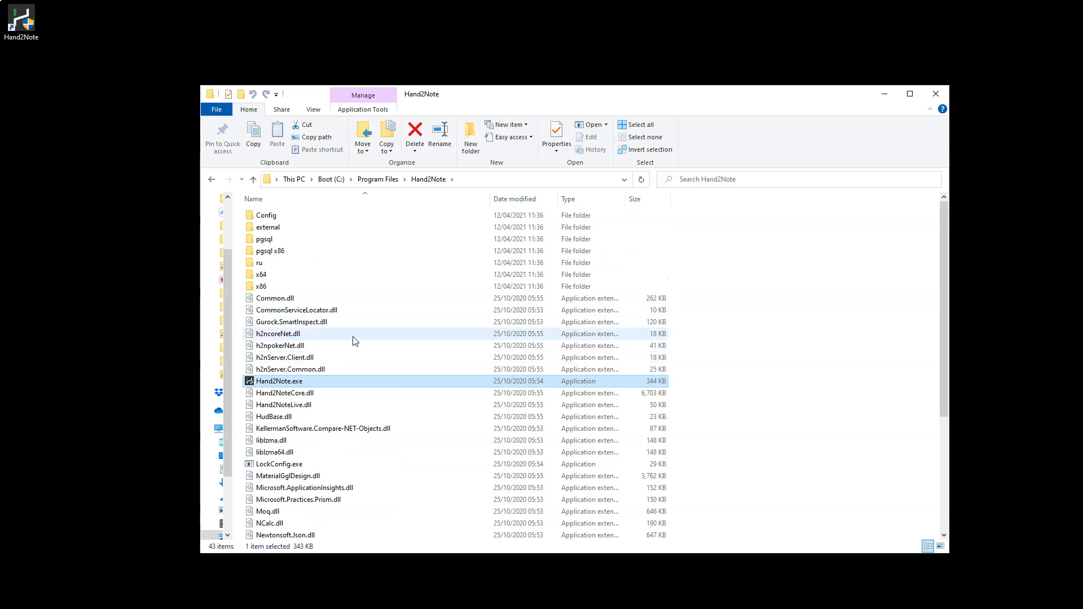
mouse_move(359, 348)
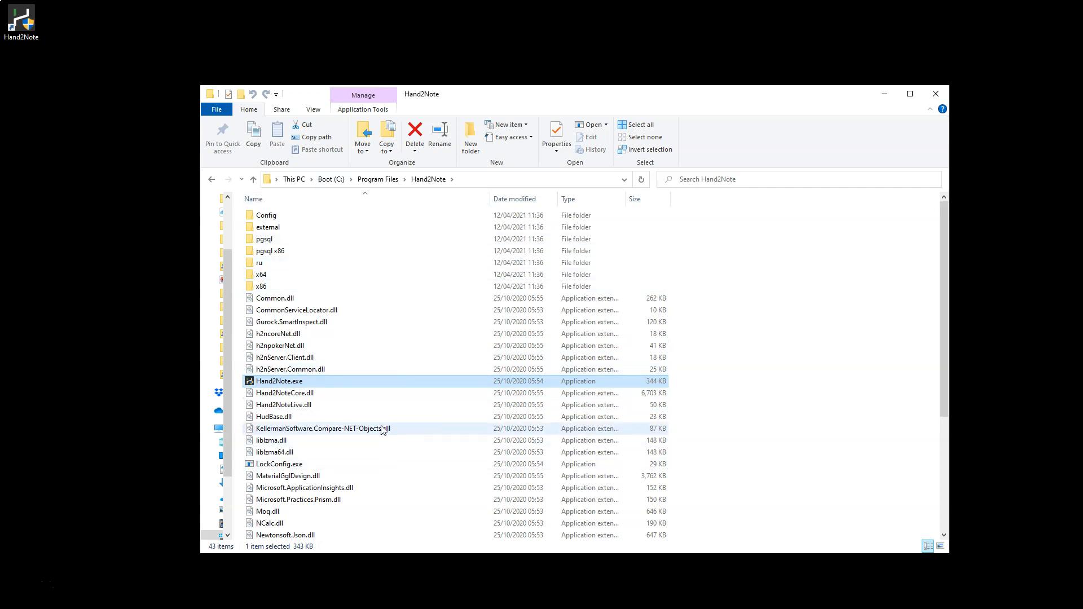
Duplicate the Hand2Note folder inside Program Files, granting the administrator permission for the copy.
click(378, 179)
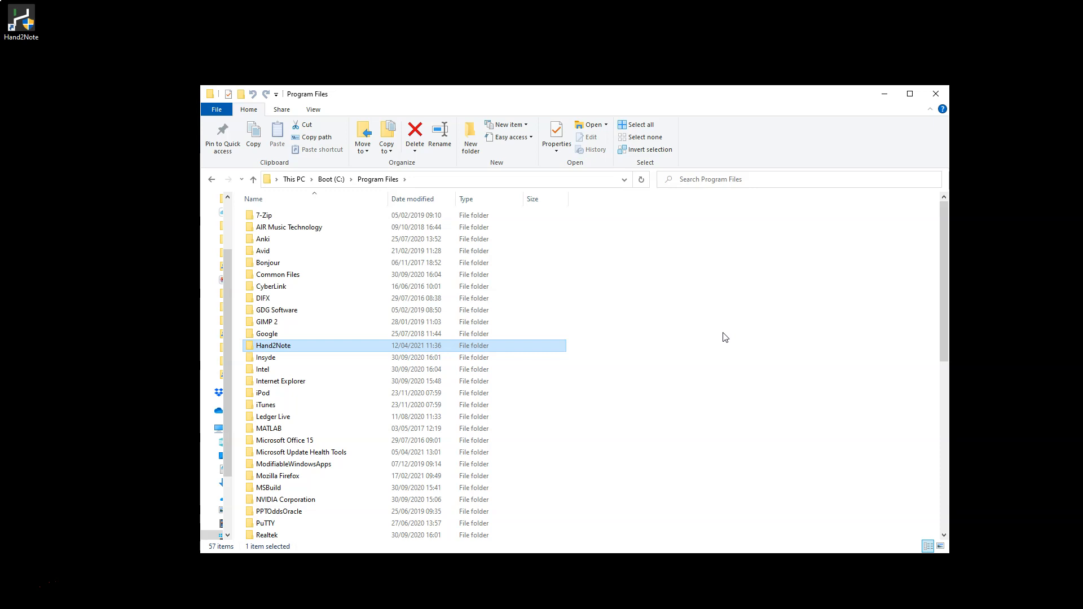
right_click(290, 351)
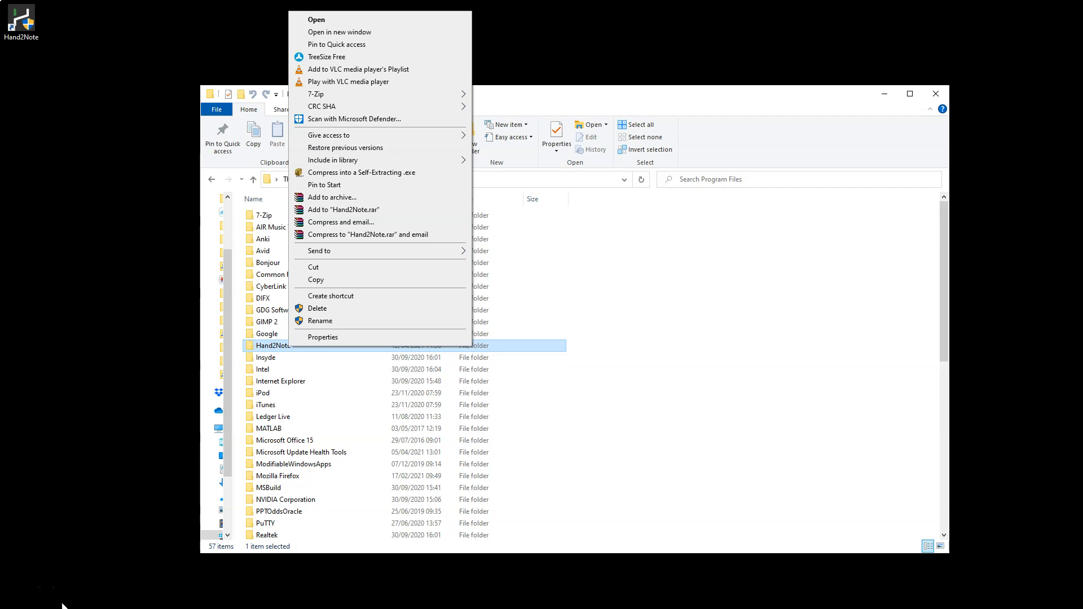
click(18, 593)
right_click(287, 342)
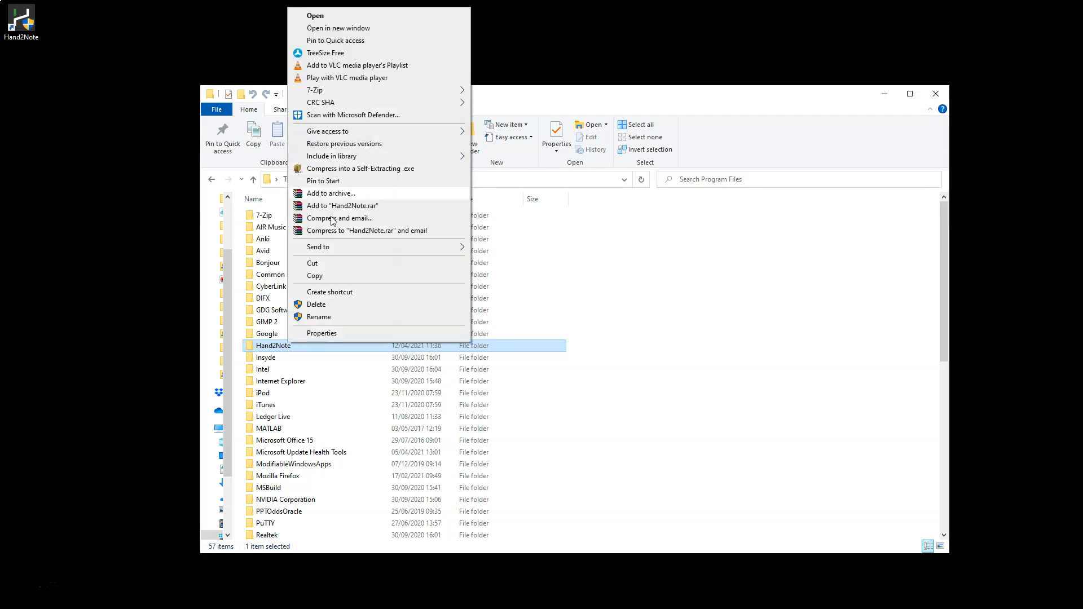
click(331, 277)
right_click(675, 326)
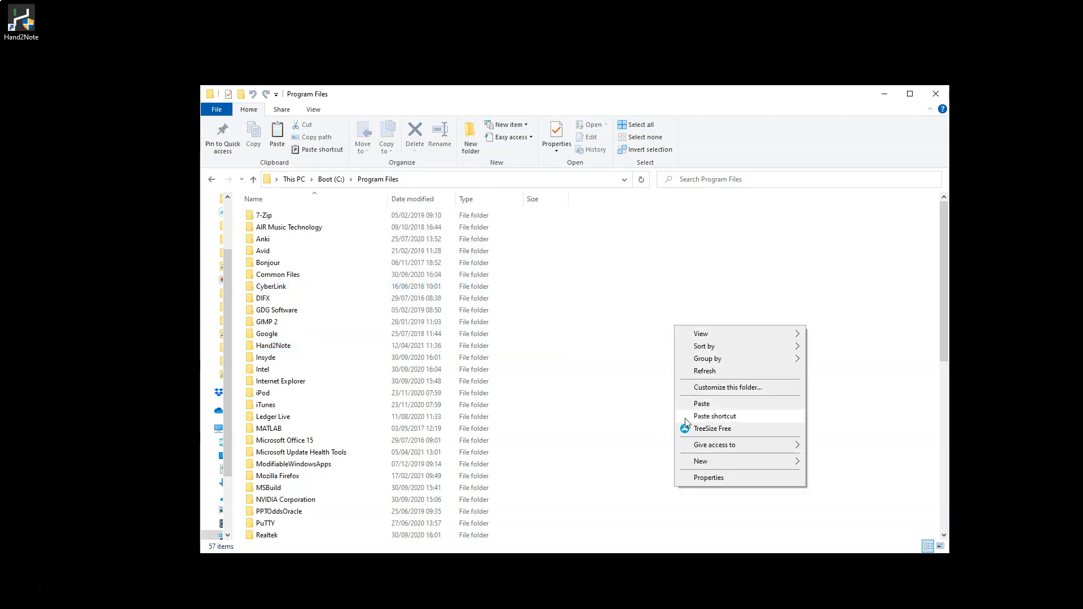
click(701, 404)
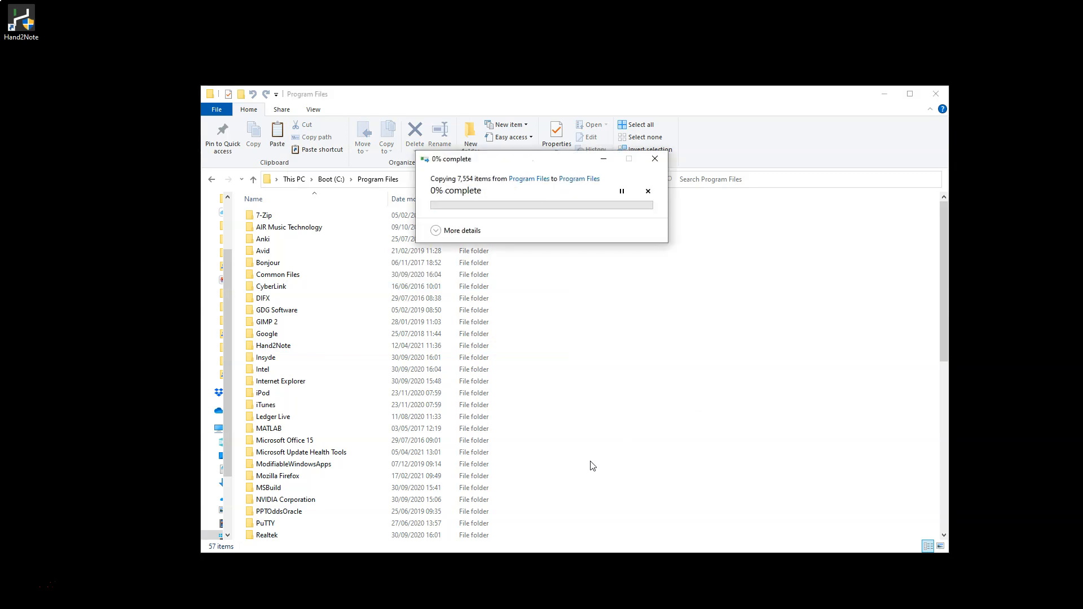
click(518, 240)
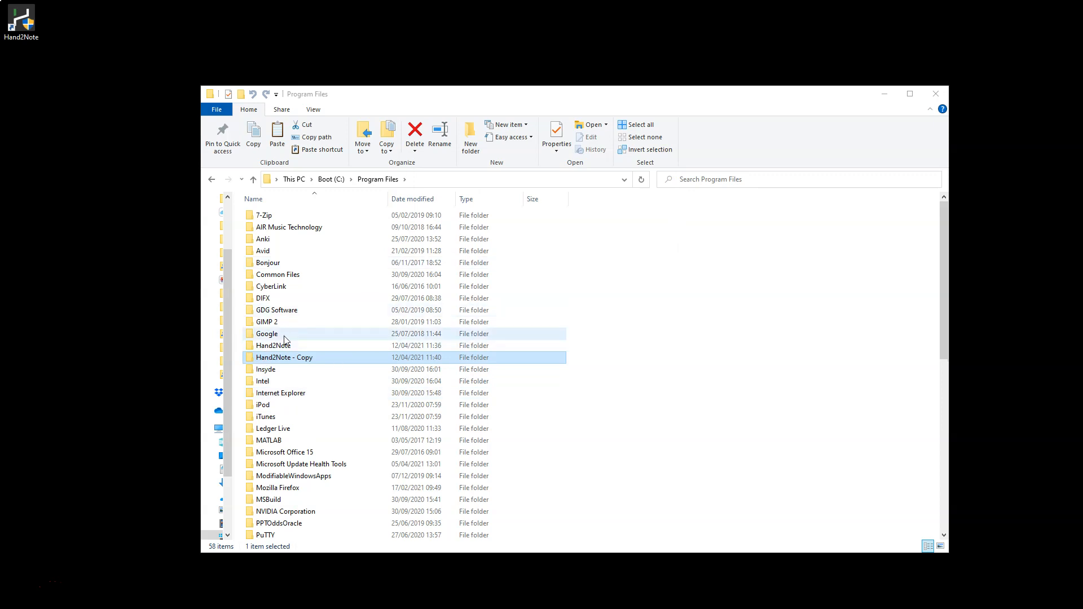
click(276, 346)
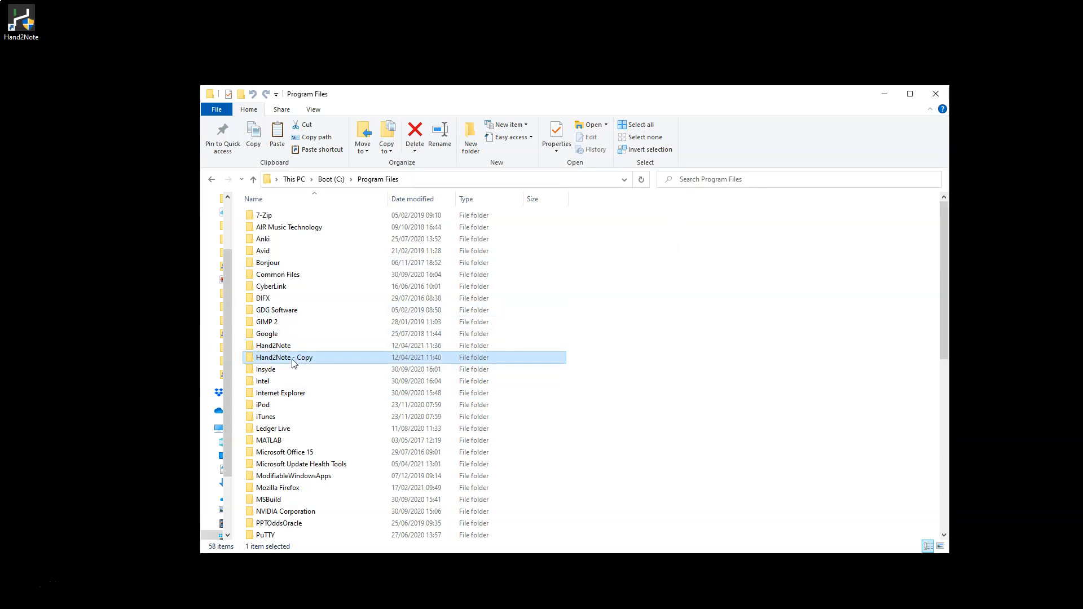
click(282, 358)
click(284, 345)
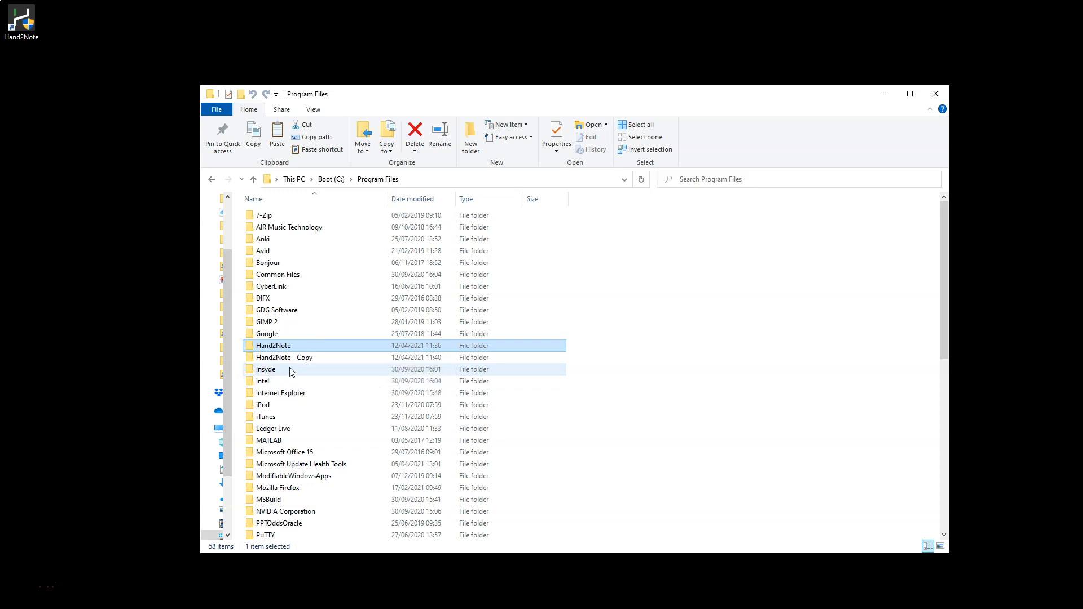
click(293, 346)
click(340, 344)
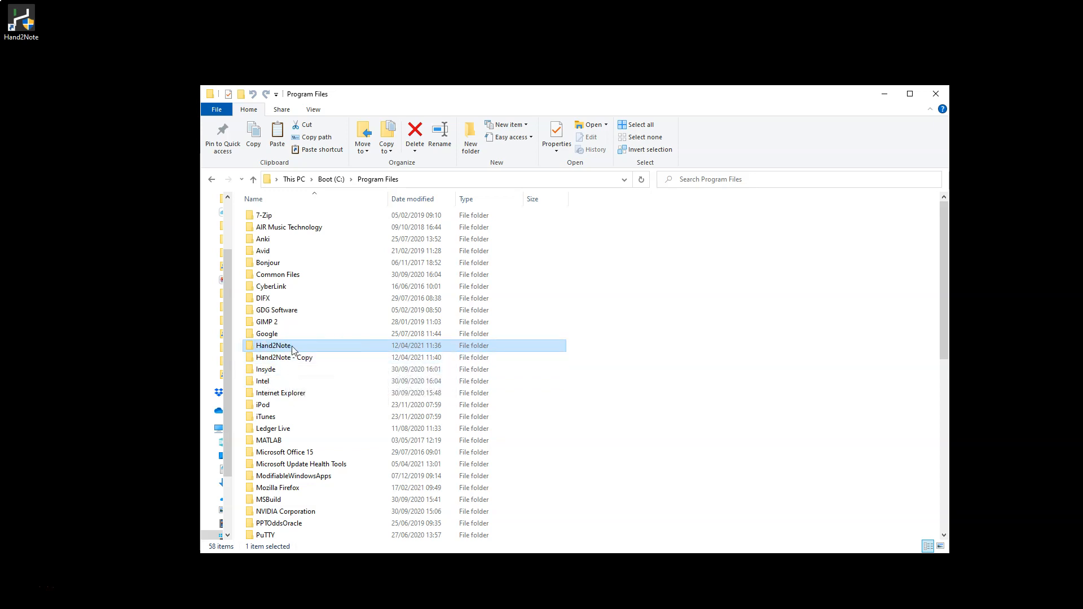
mouse_move(293, 346)
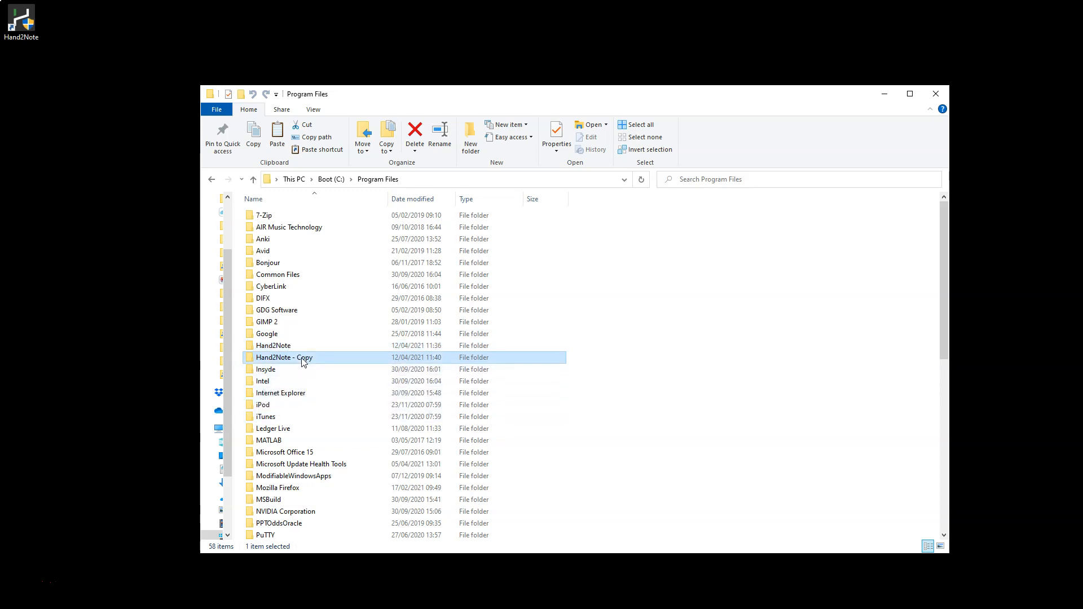
Rename the copied Hand2Note folder as Hand2Note_DS_HUD and open it.
right_click(301, 357)
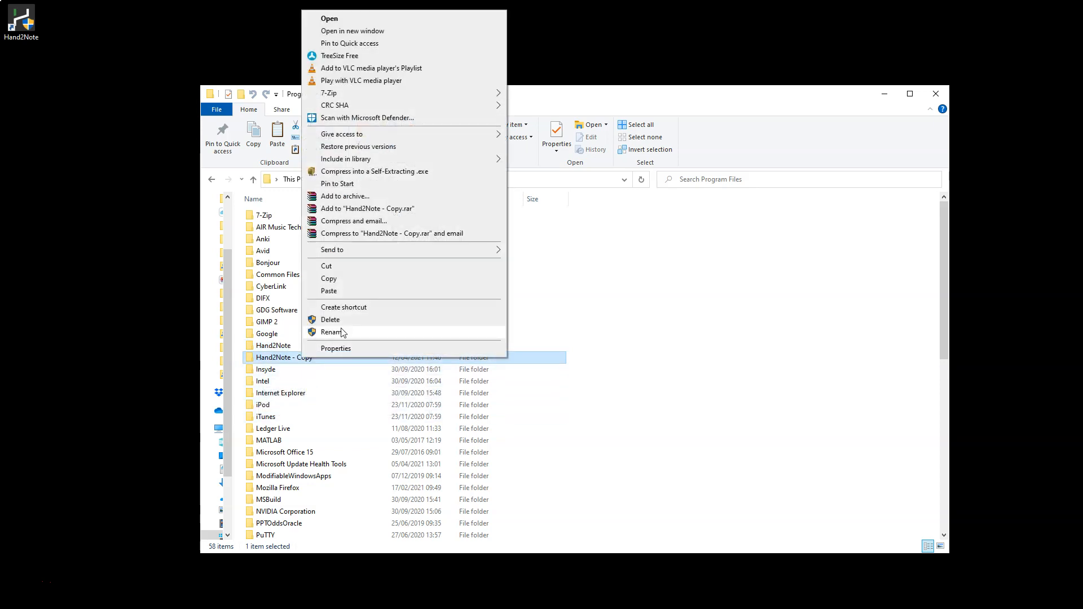
click(333, 332)
click(318, 360)
key(BackSpace)
key(BackSpace)
key(BackSpace)
key(BackSpace)
key(BackSpace)
key(BackSpace)
key(BackSpace)
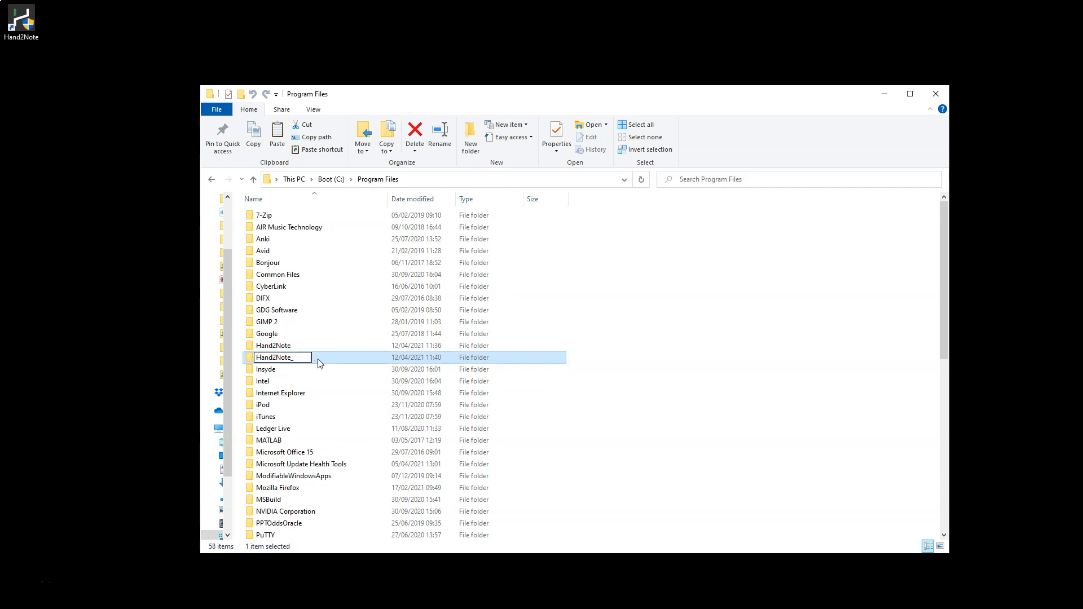
text(_DS_HUD)
key(Return)
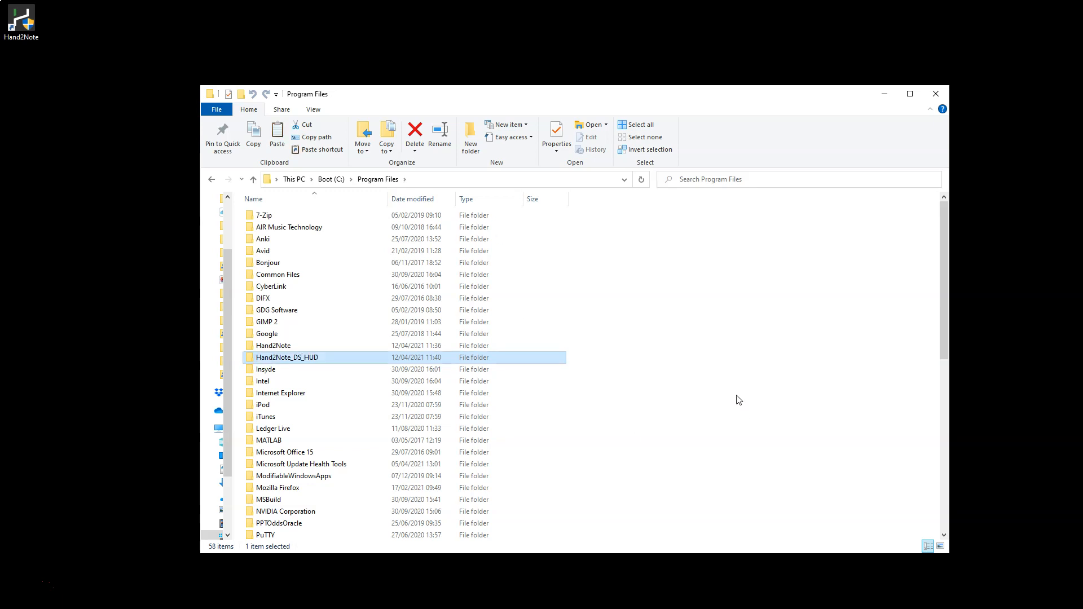
double_click(286, 361)
scroll(289, 361, down, 1)
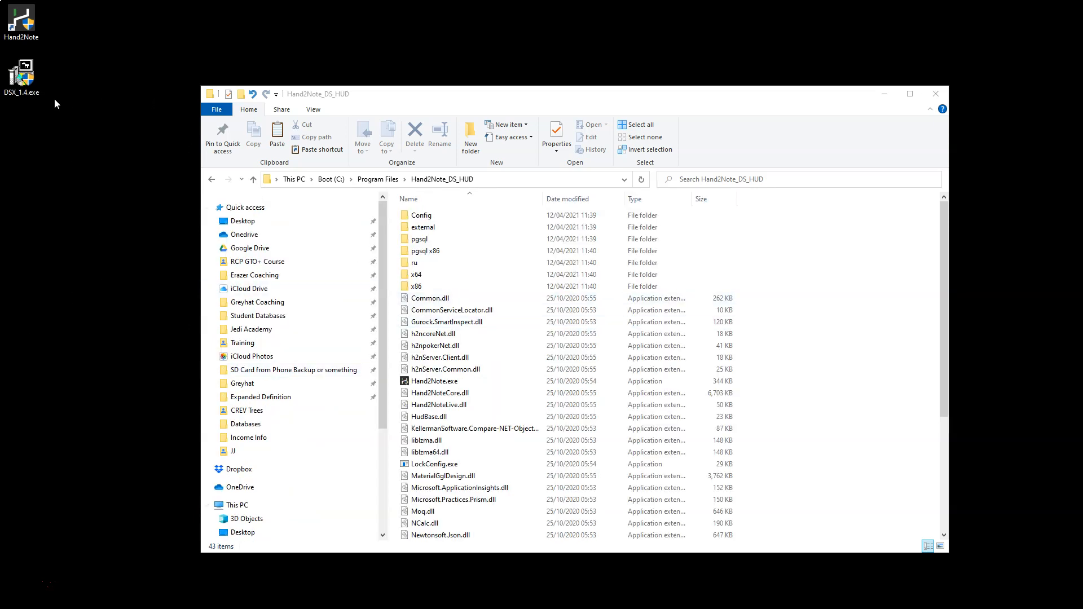
Launch the DSX_1.4.exe installer from the desktop and allow it to run despite the SmartScreen warning.
double_click(25, 77)
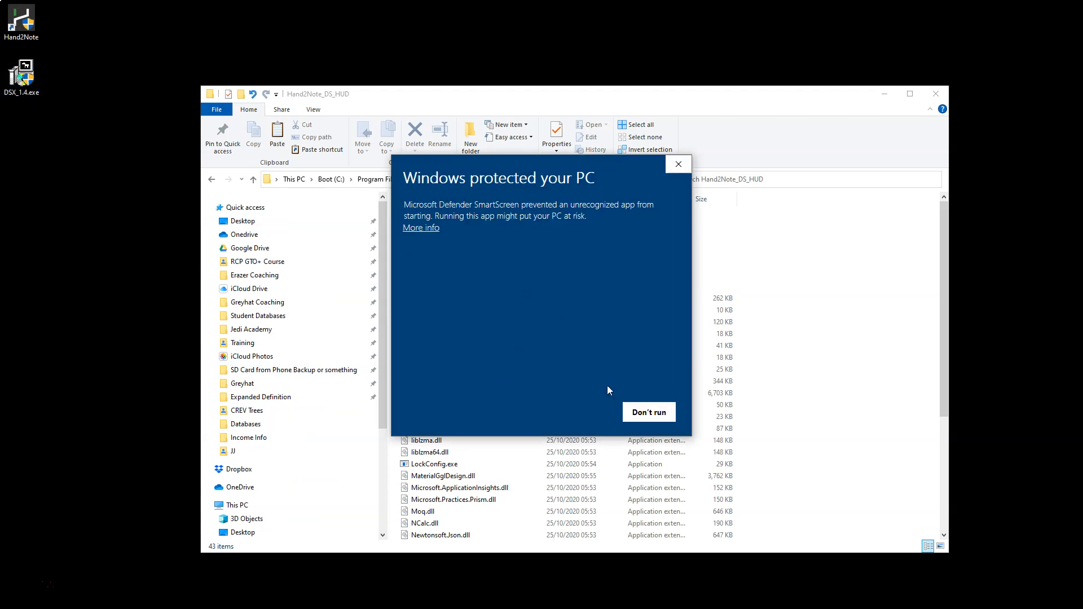
click(426, 228)
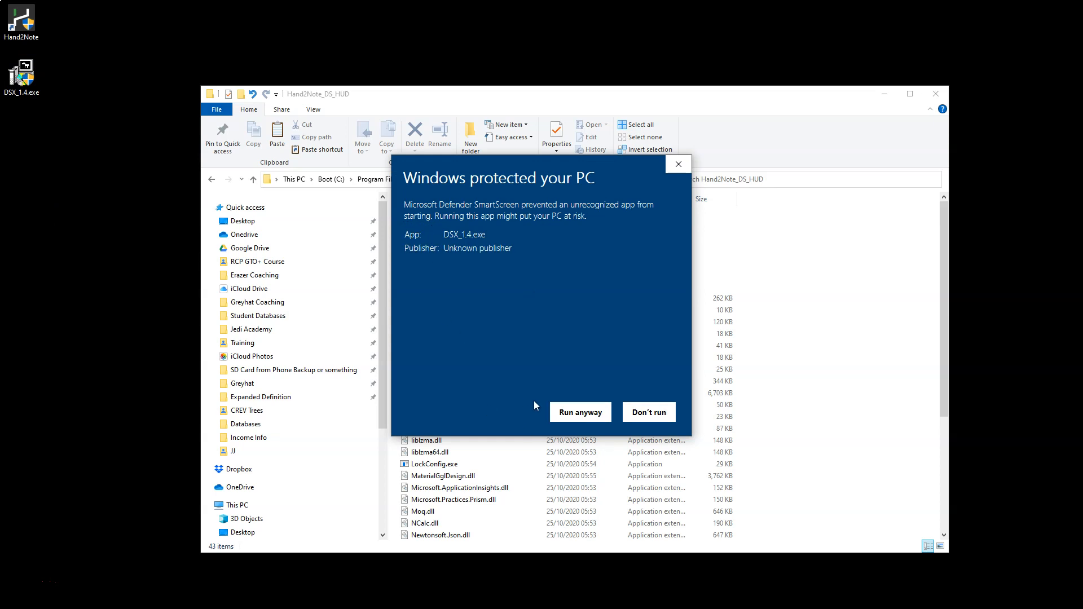
click(582, 412)
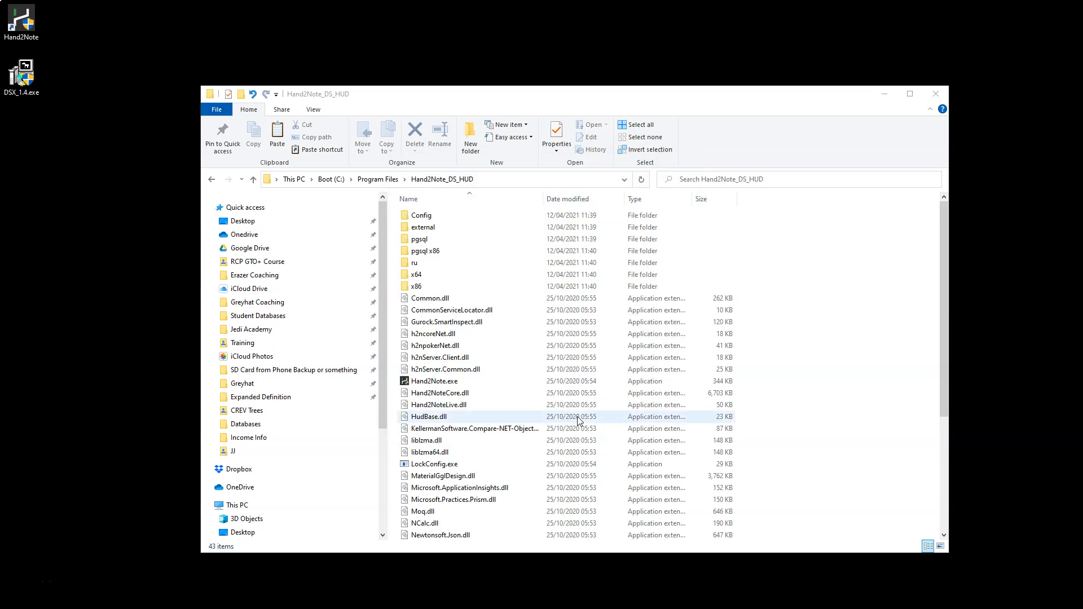
Arrange the Death Star X setup window and the File Explorer window side by side.
click(503, 293)
drag(534, 295, 429, 297)
click(522, 294)
drag(523, 293, 499, 309)
drag(496, 229, 162, 286)
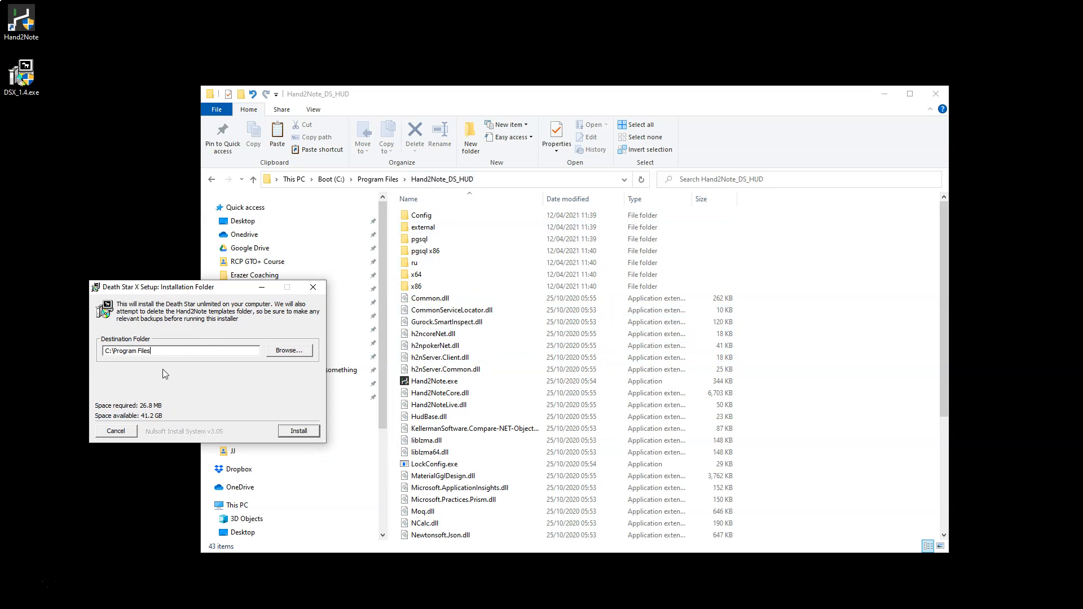
drag(195, 288, 100, 277)
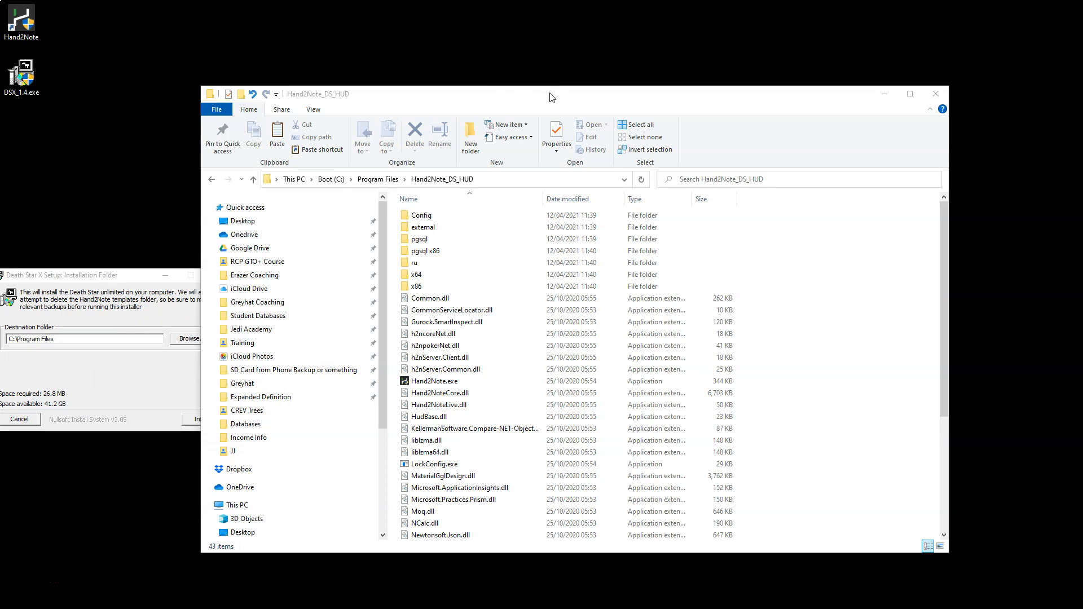
drag(551, 94, 623, 57)
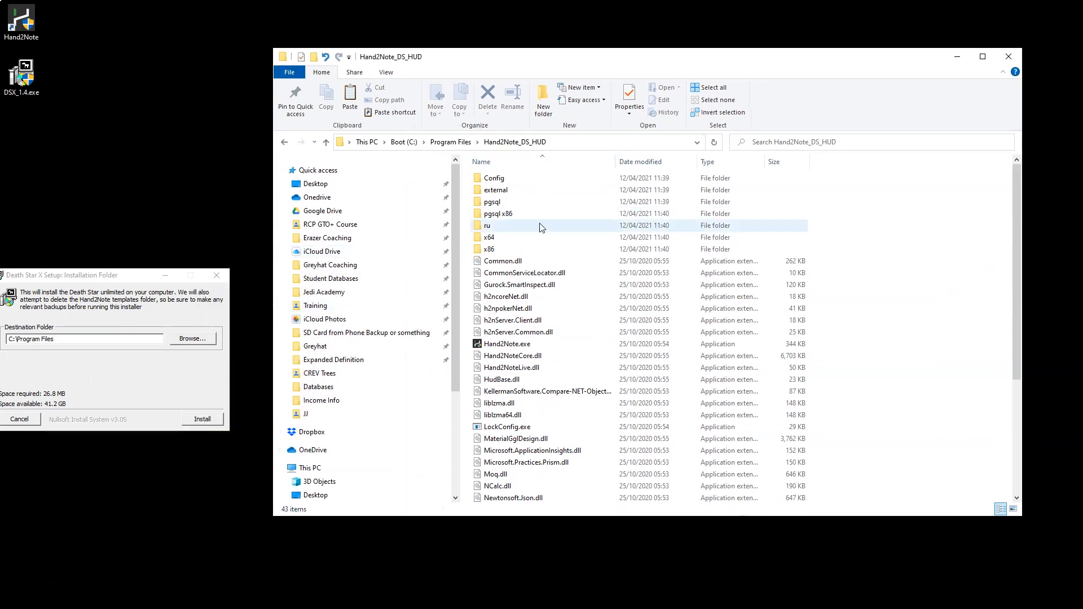
Create a new folder named ds_program_files in the root of the Boot (C:) drive.
click(451, 142)
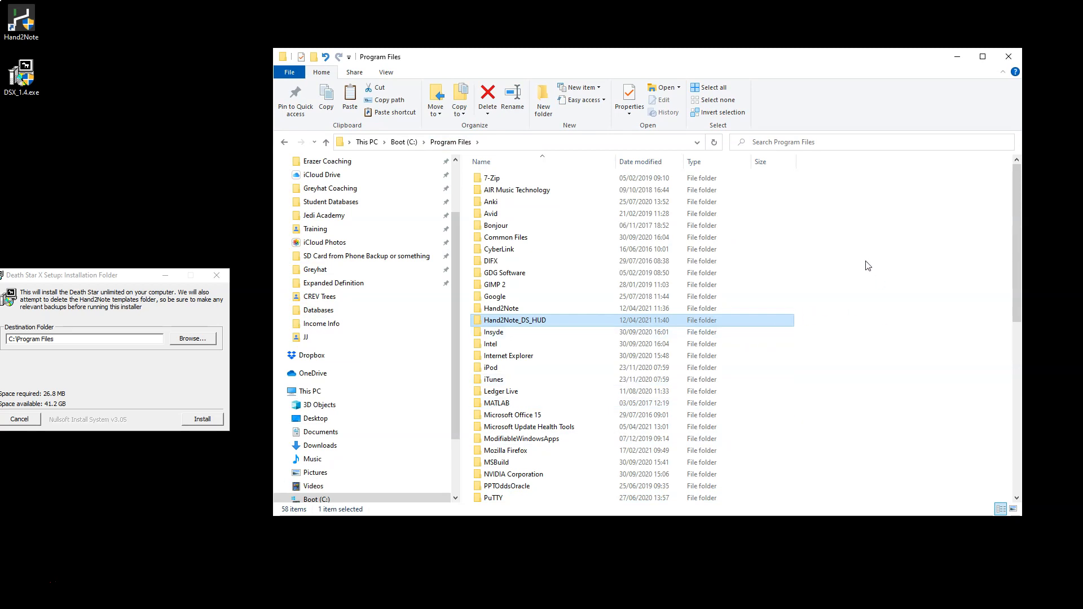
click(403, 142)
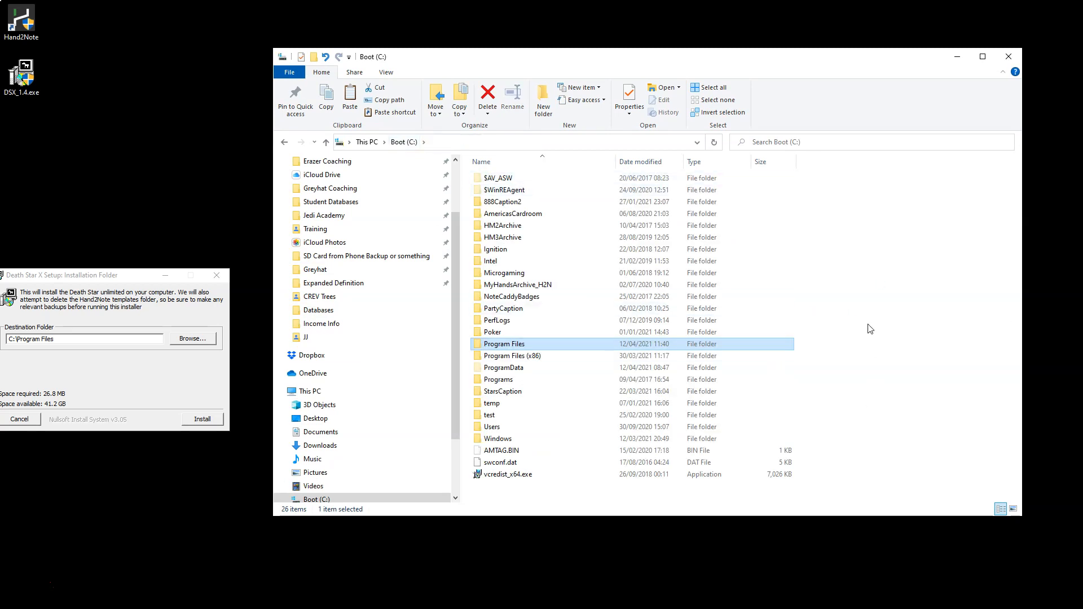
right_click(867, 271)
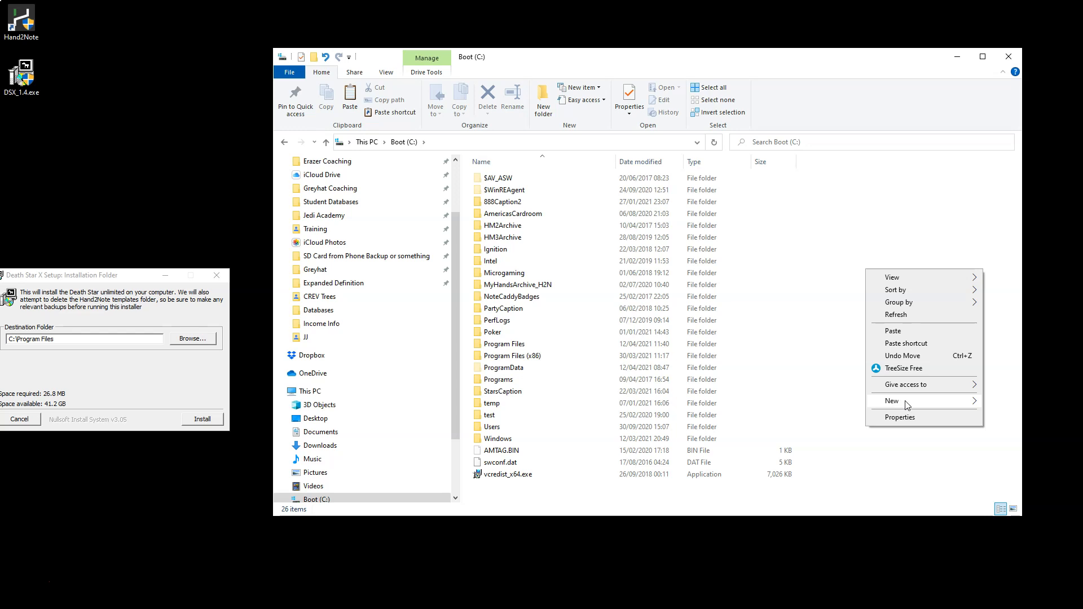
mouse_move(923, 402)
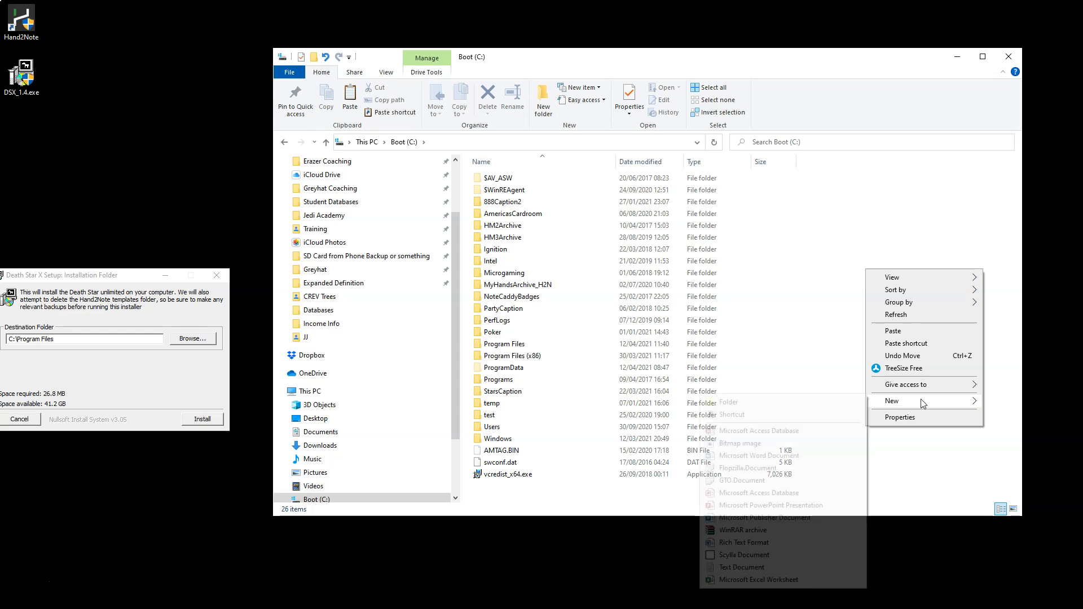
click(797, 402)
text(ds)
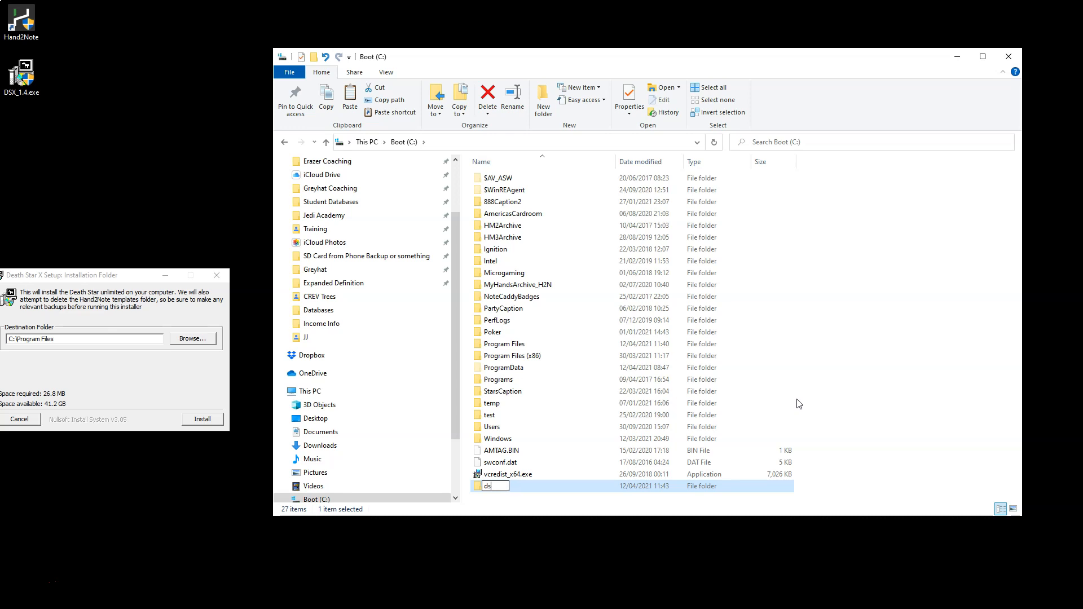
text(_program_files)
key(Return)
Paste the copied Hand2Note folder into the ds_program_files folder.
double_click(523, 488)
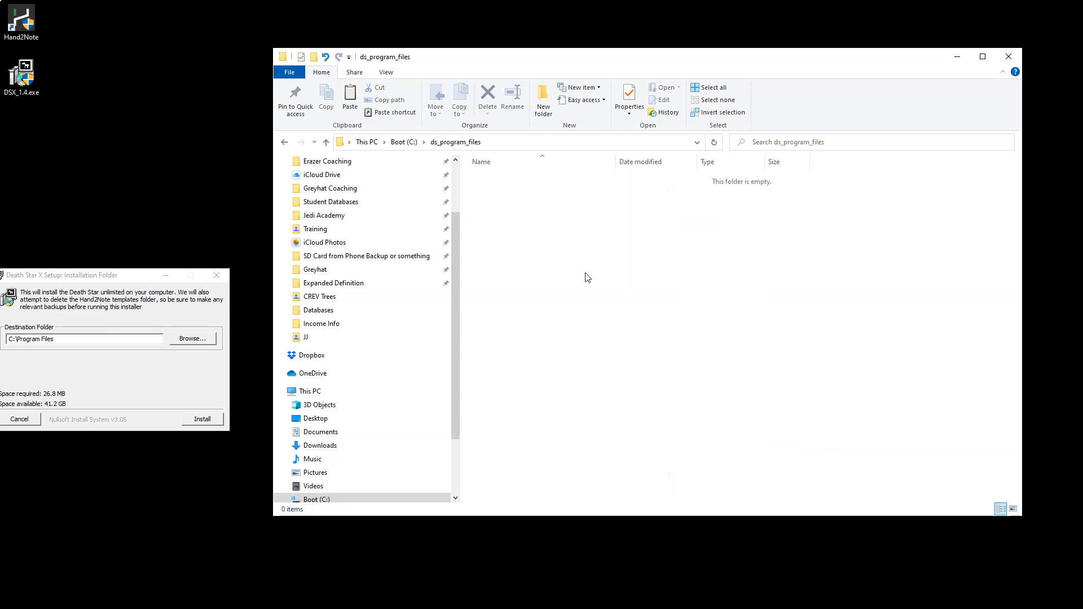
right_click(587, 277)
click(618, 354)
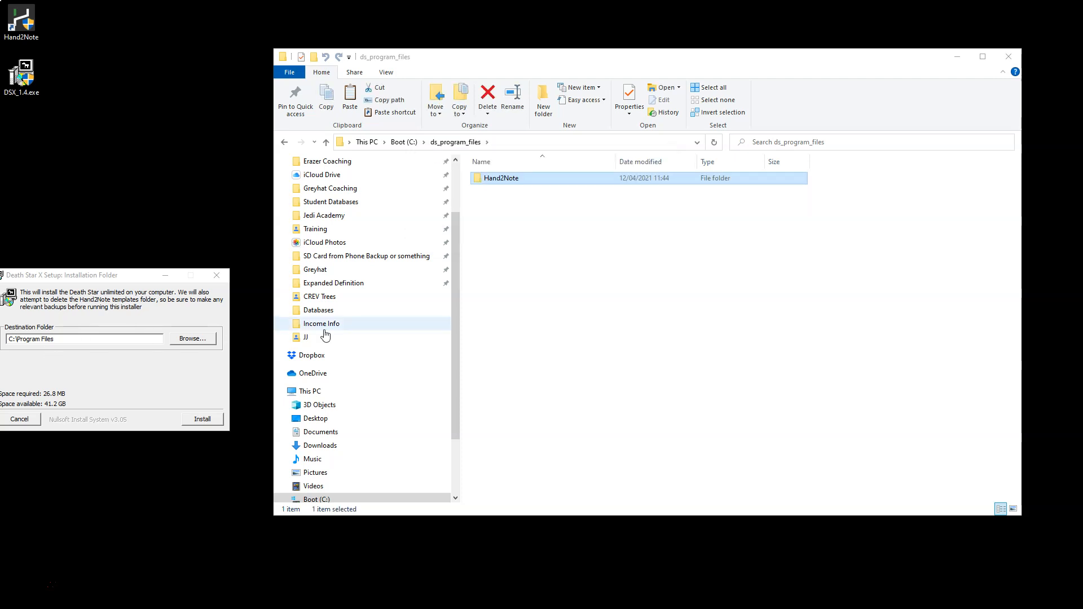
Set the Death Star X installer's destination folder to C:\ds_program_files, without the appended Program Files subfolder.
click(198, 346)
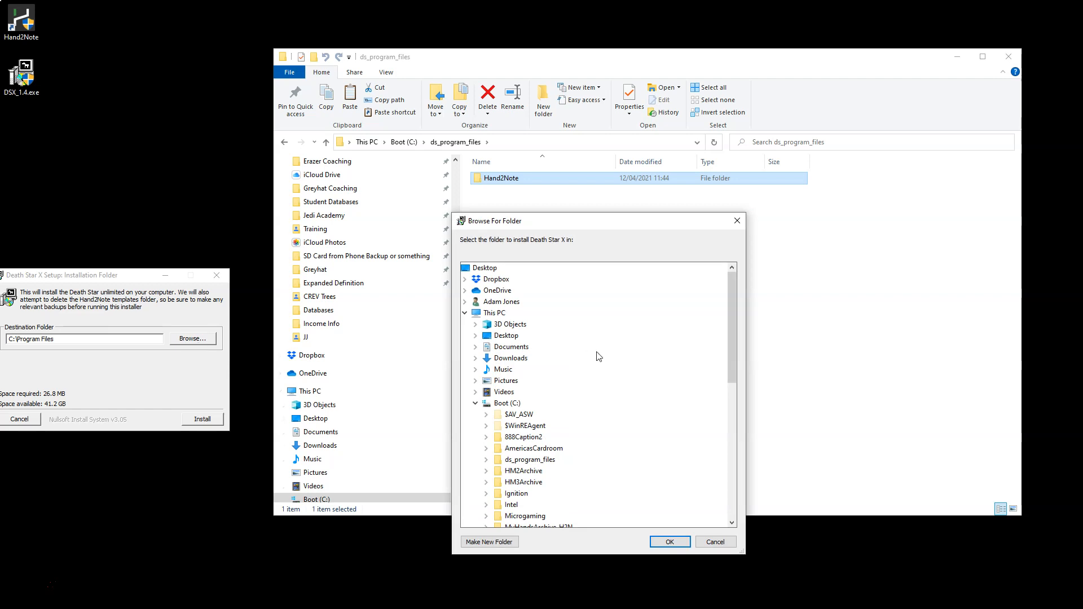
scroll(486, 426, down, 4)
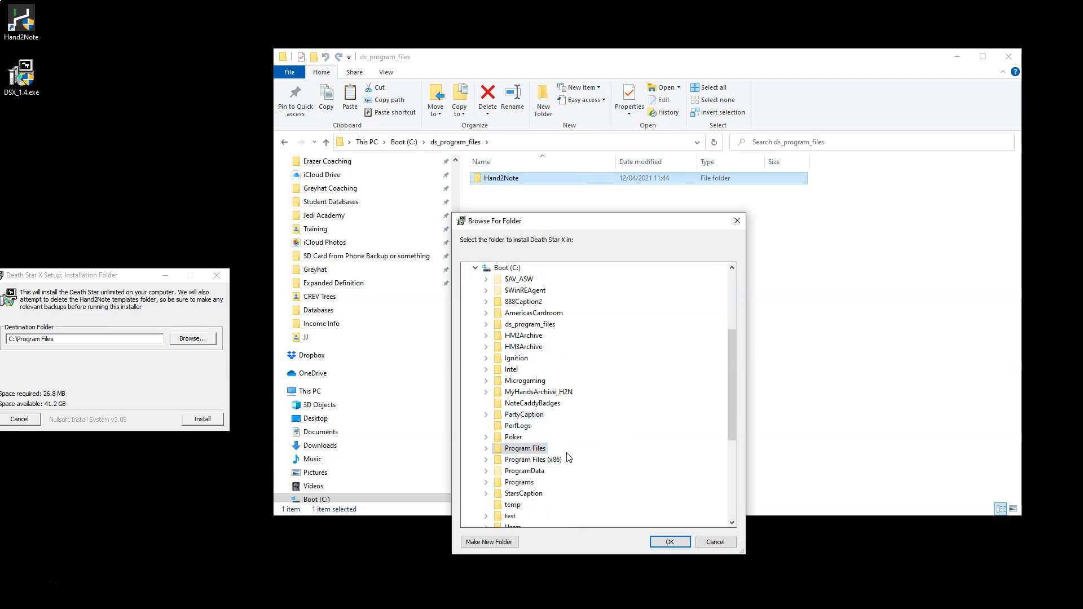
click(530, 325)
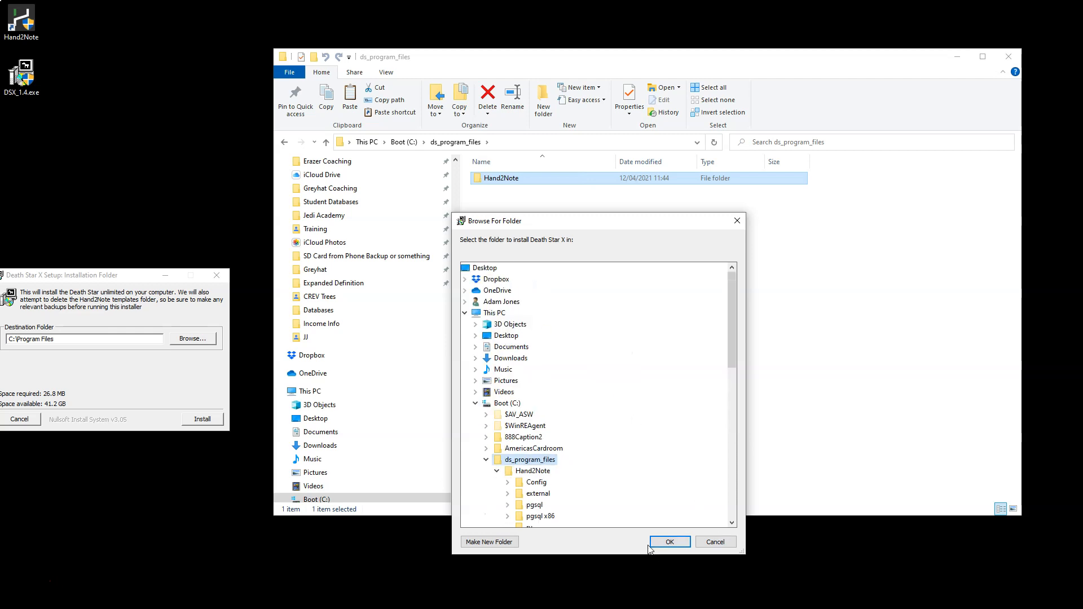
click(669, 541)
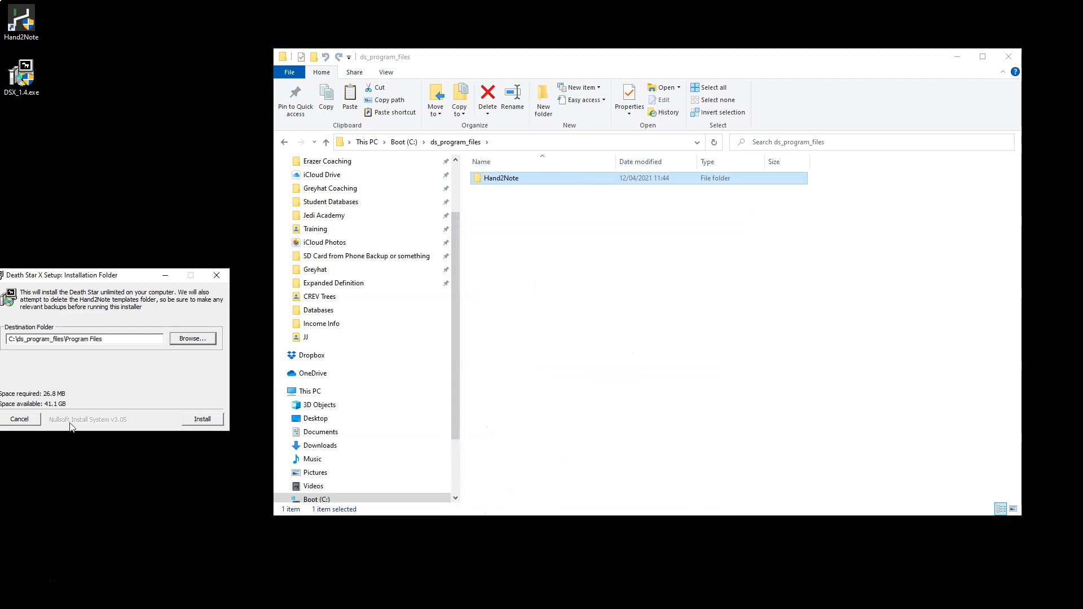
drag(108, 339, 70, 342)
key(BackSpace)
key(BackSpace)
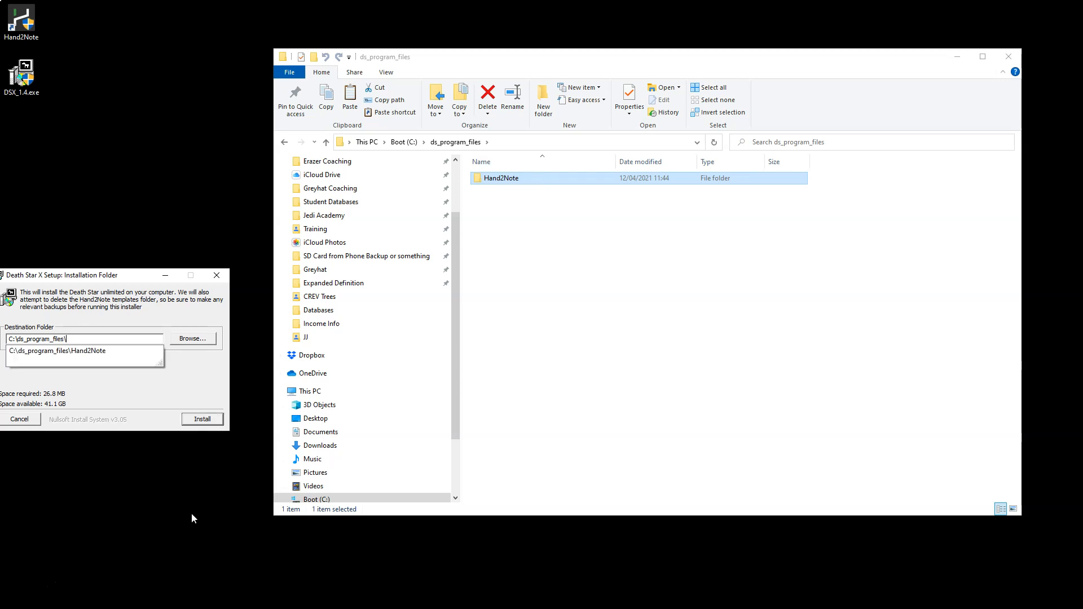
key(BackSpace)
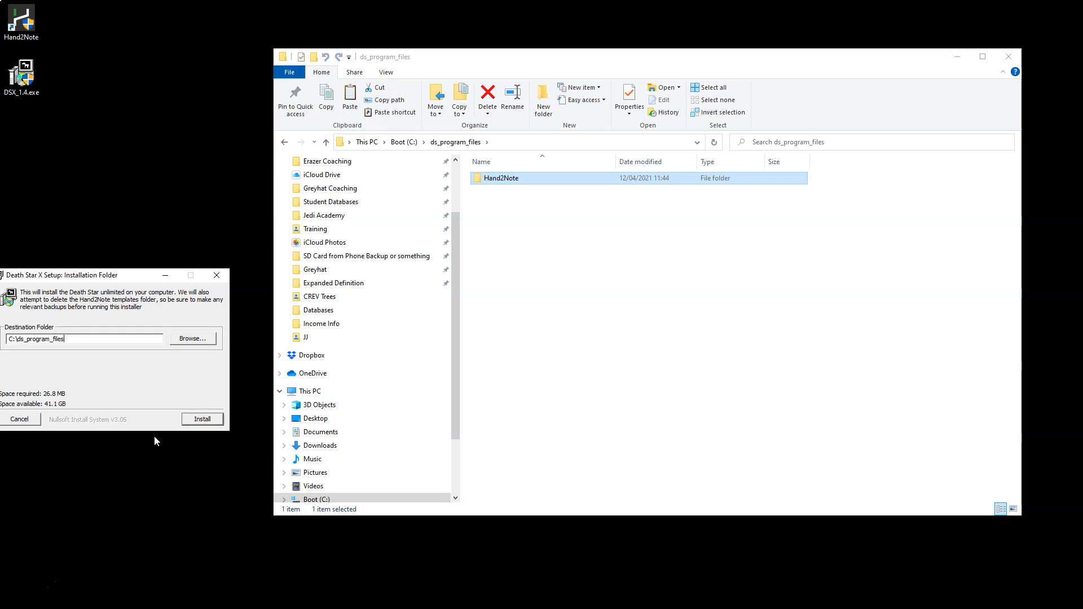
Install Death Star X into C:\ds_program_files, checking the copied Hand2Note Config\Filters folder meanwhile, and close the finished installer.
click(209, 423)
click(502, 183)
double_click(502, 181)
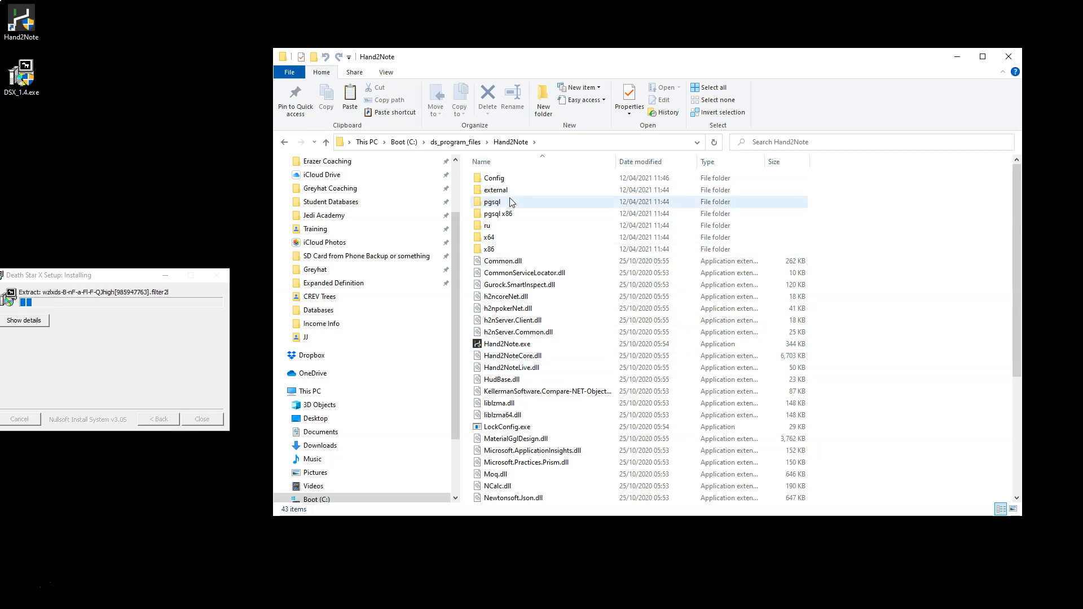
double_click(508, 181)
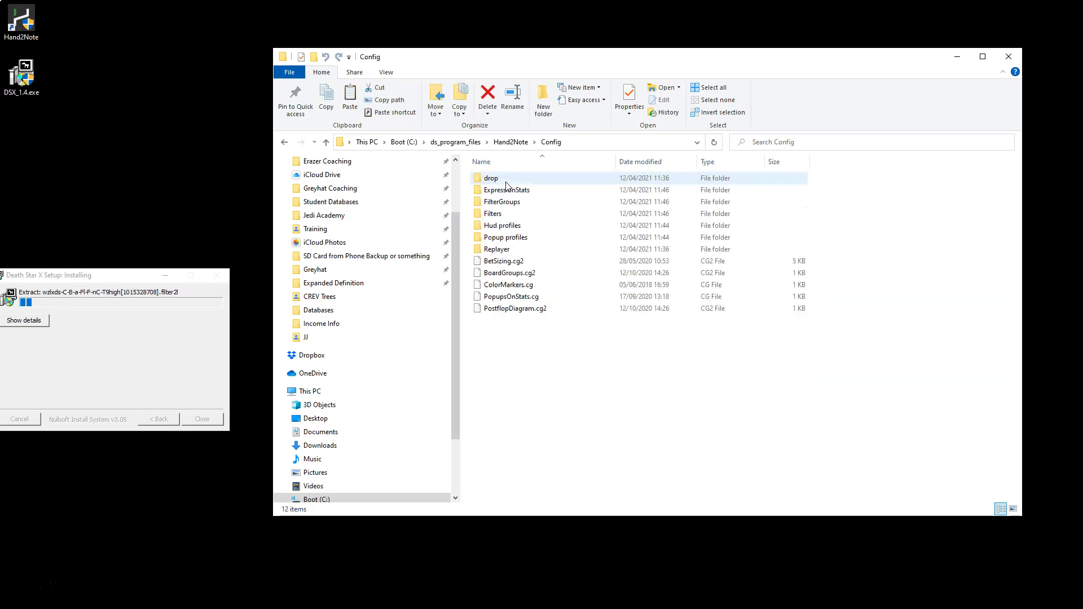
double_click(520, 216)
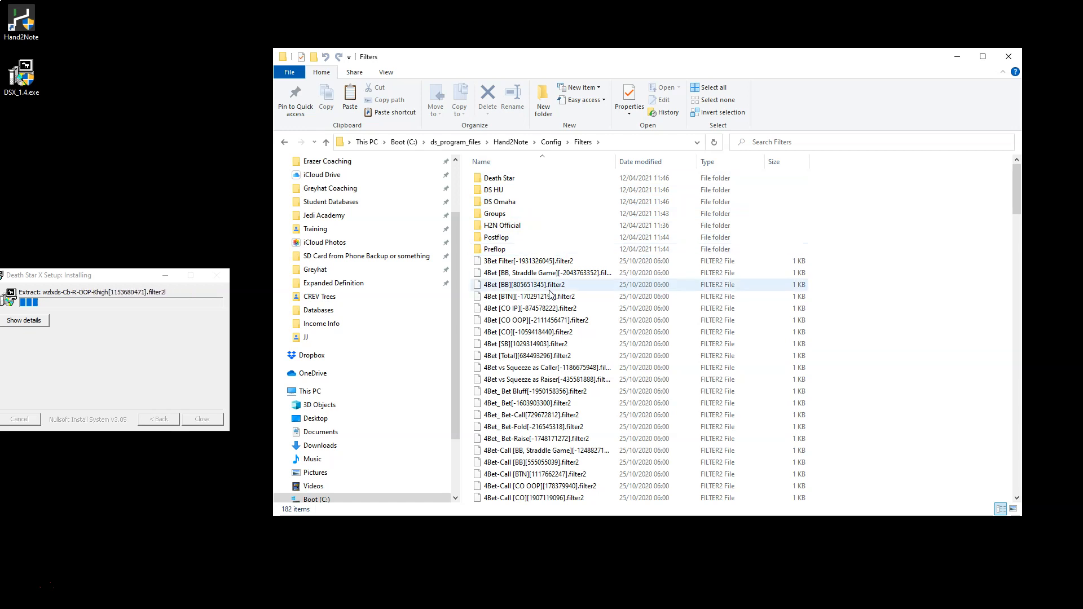
drag(141, 275, 187, 203)
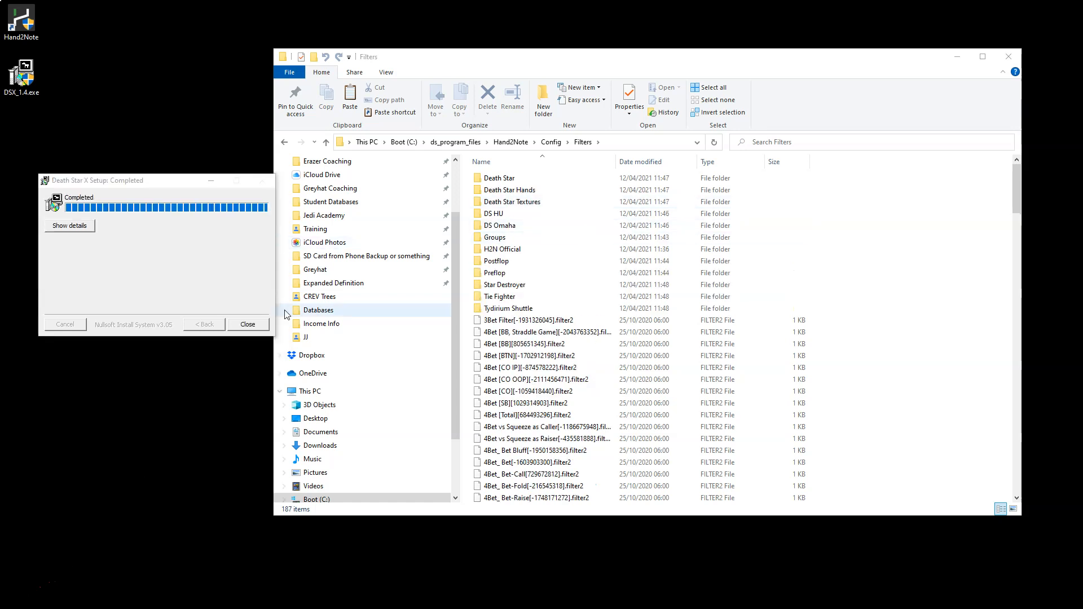
click(247, 325)
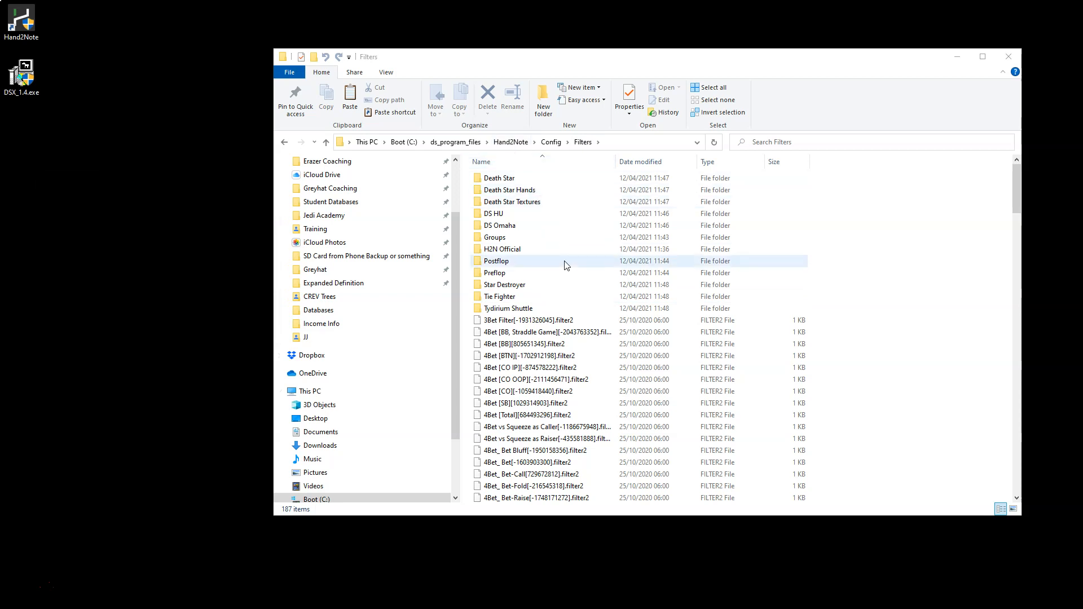
Look up Hand2Note.exe in the copied Hand2Note folder and return to the ds_program_files folder.
click(511, 143)
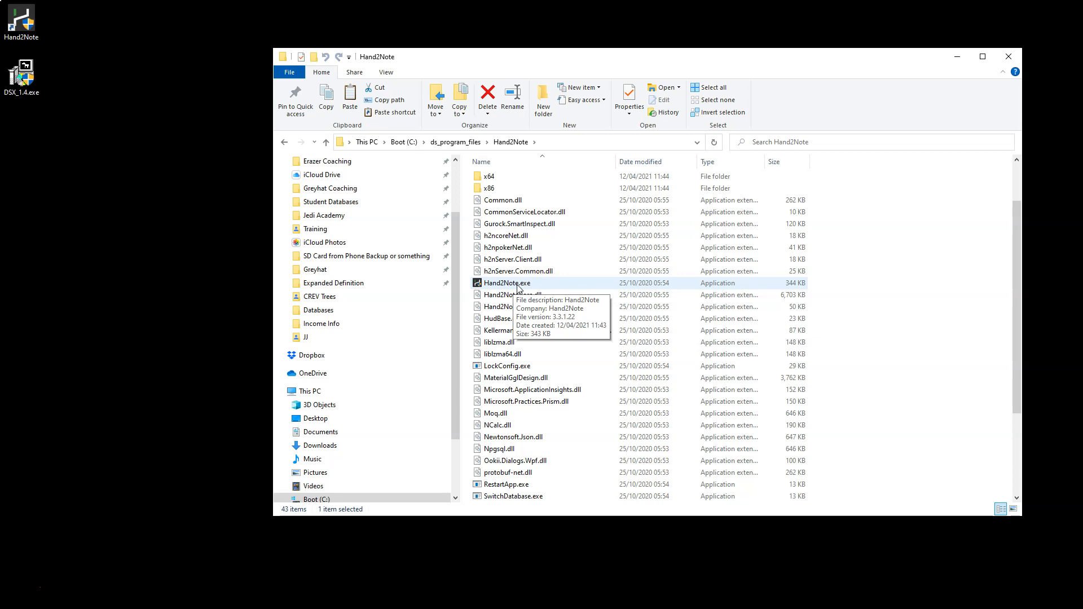
click(456, 142)
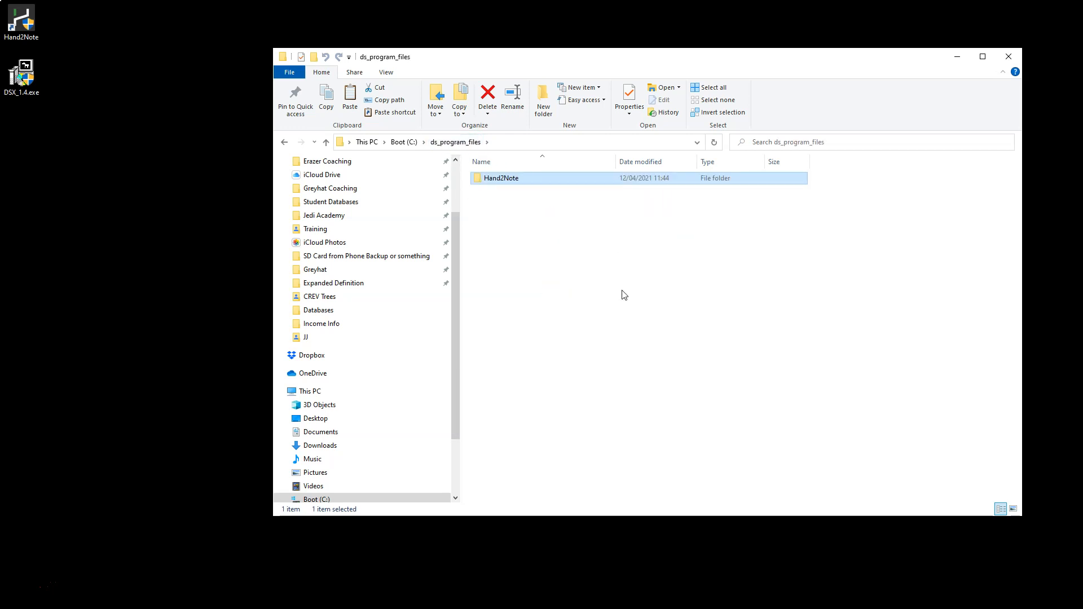
click(497, 242)
double_click(496, 177)
right_click(502, 174)
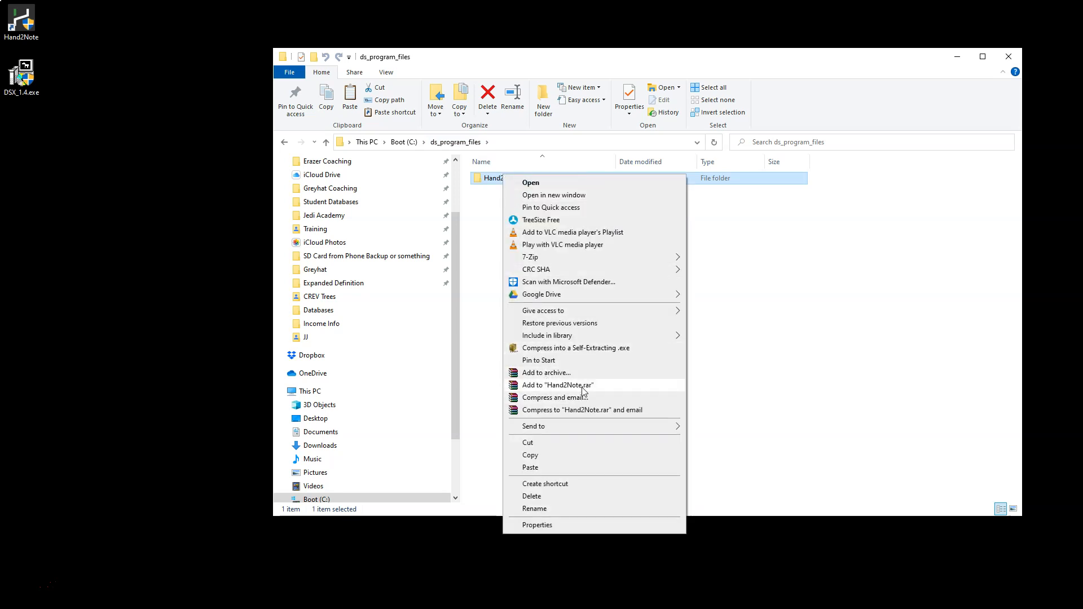
click(788, 356)
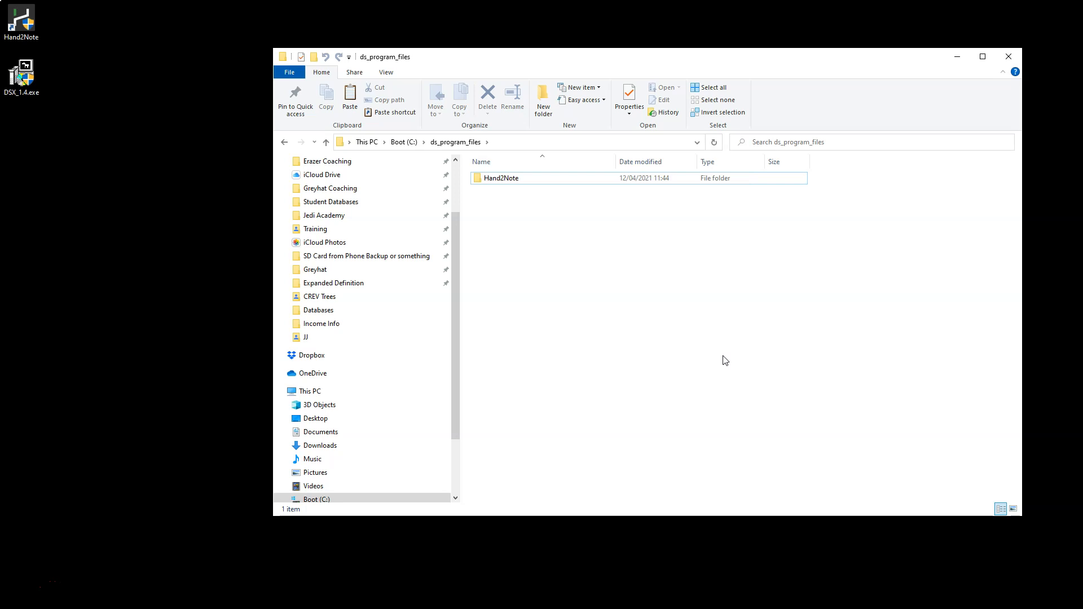
click(502, 177)
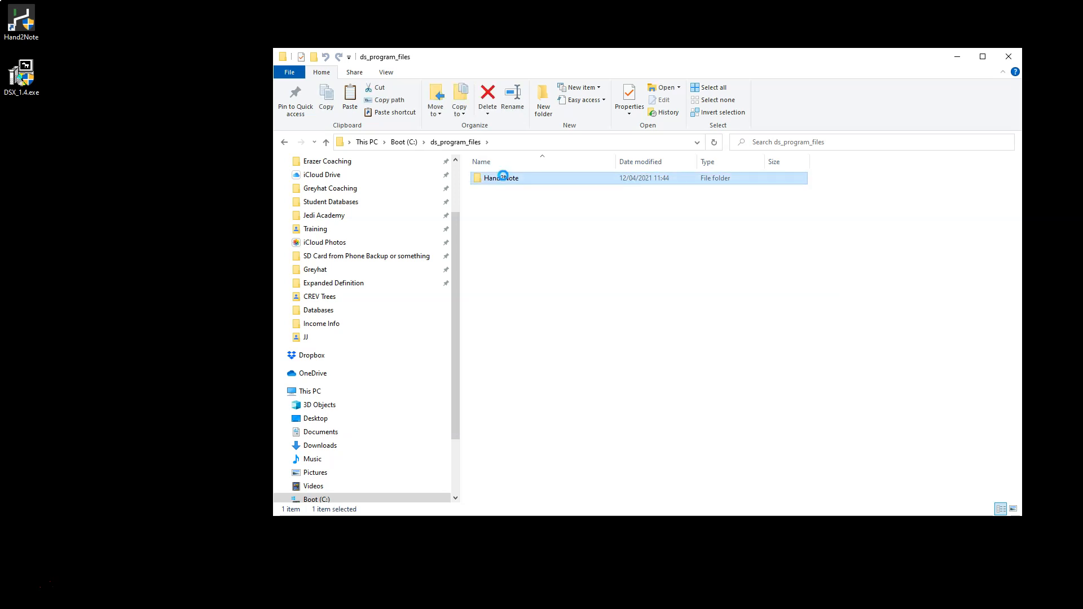
right_click(503, 177)
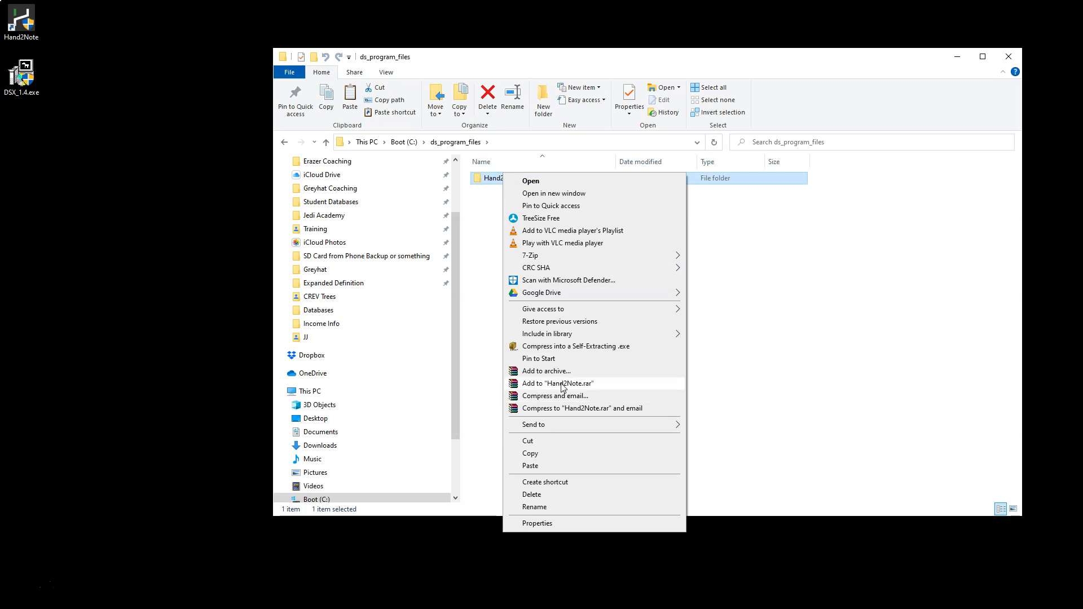
click(606, 213)
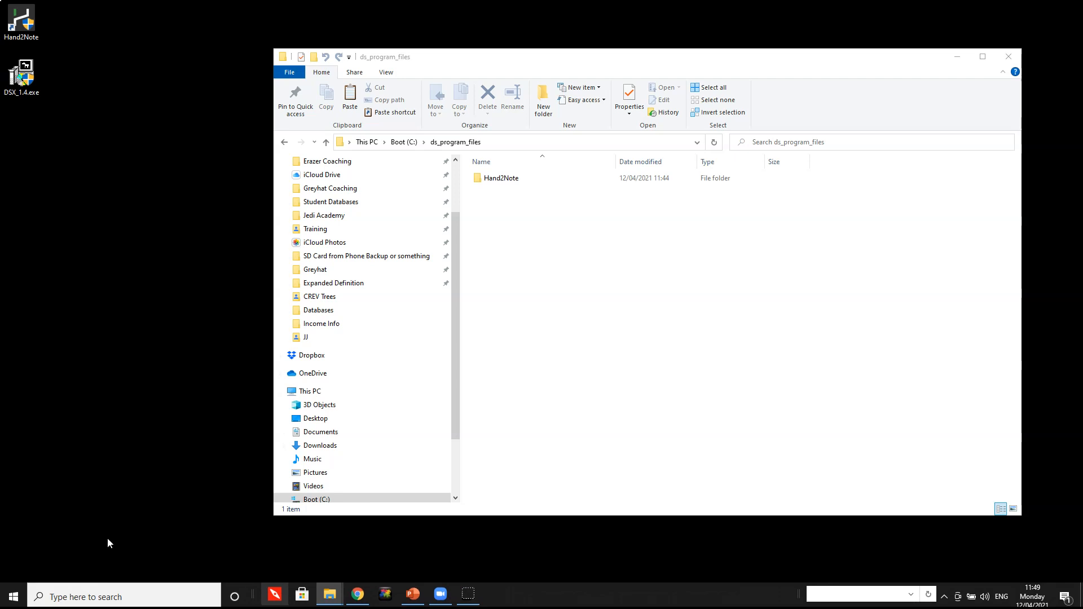
Search Windows for hand2 and open the file location of the Hand2Note app's Start menu shortcut.
key(super)
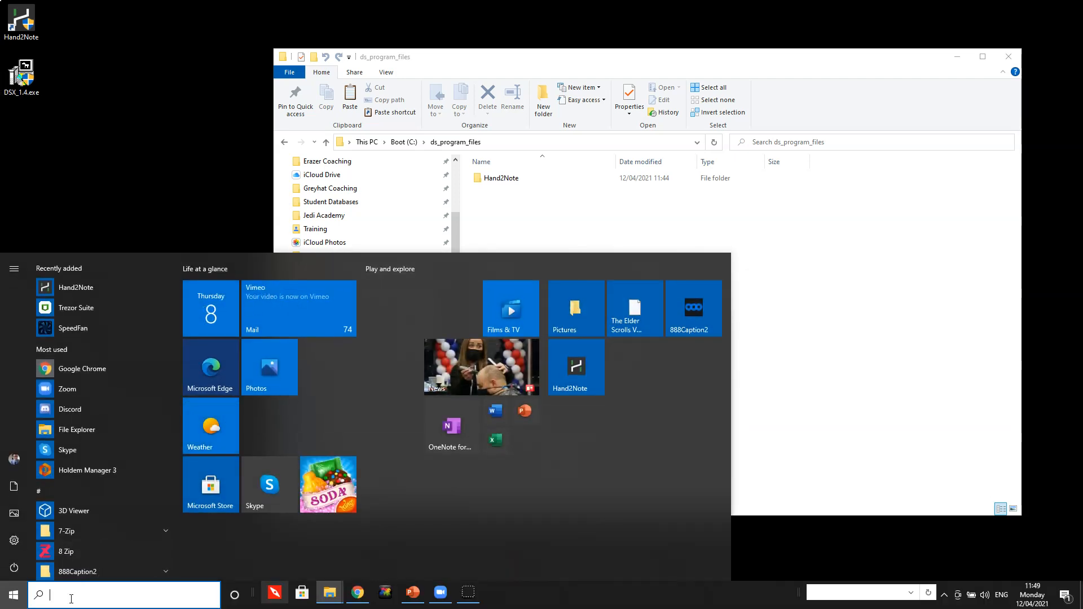
click(71, 598)
text(hand2)
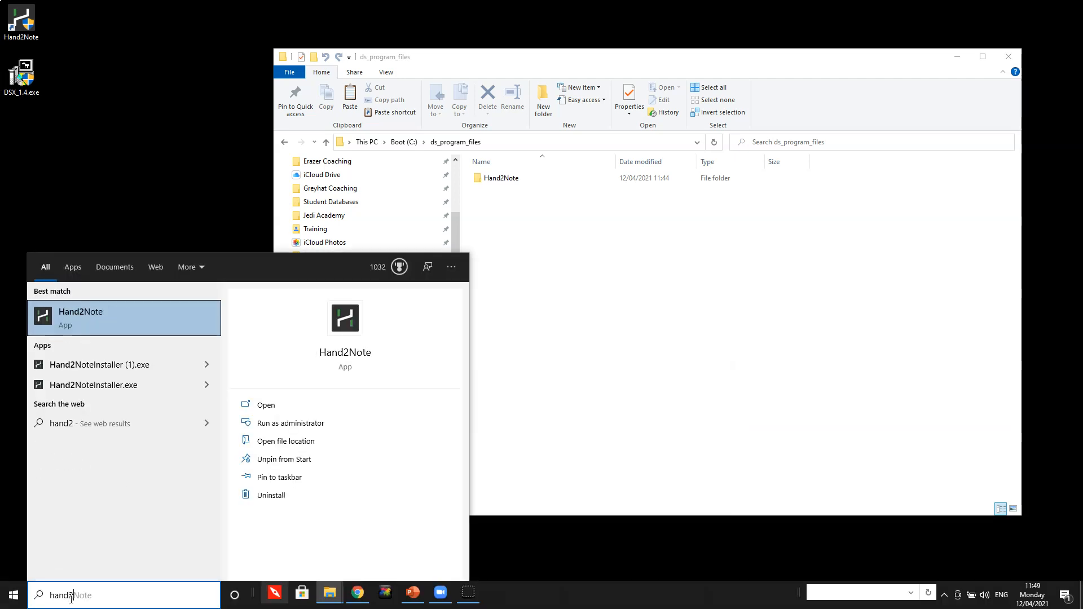
right_click(68, 314)
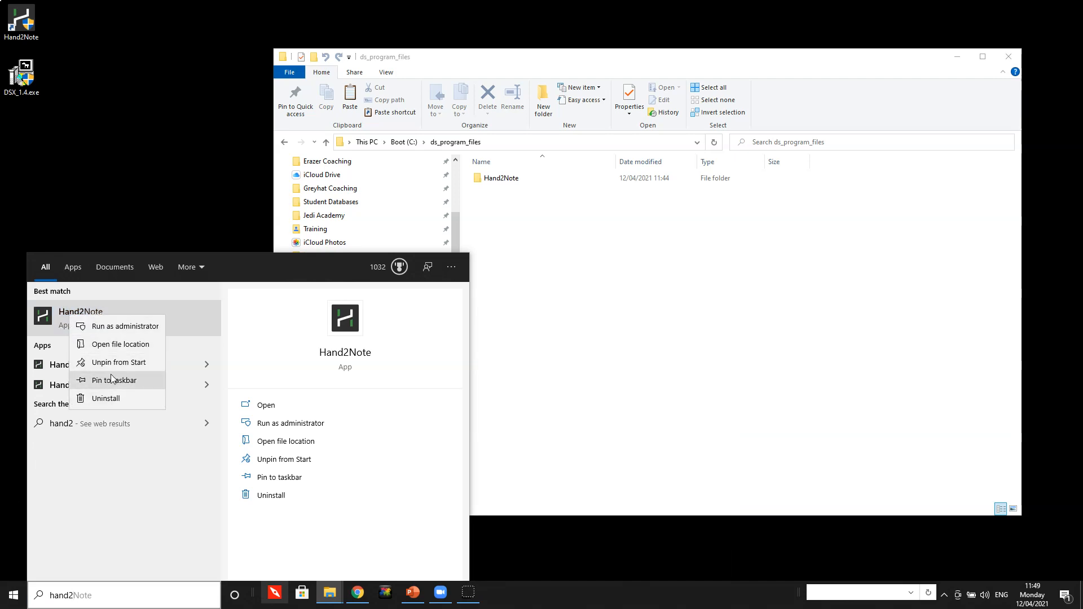
click(110, 350)
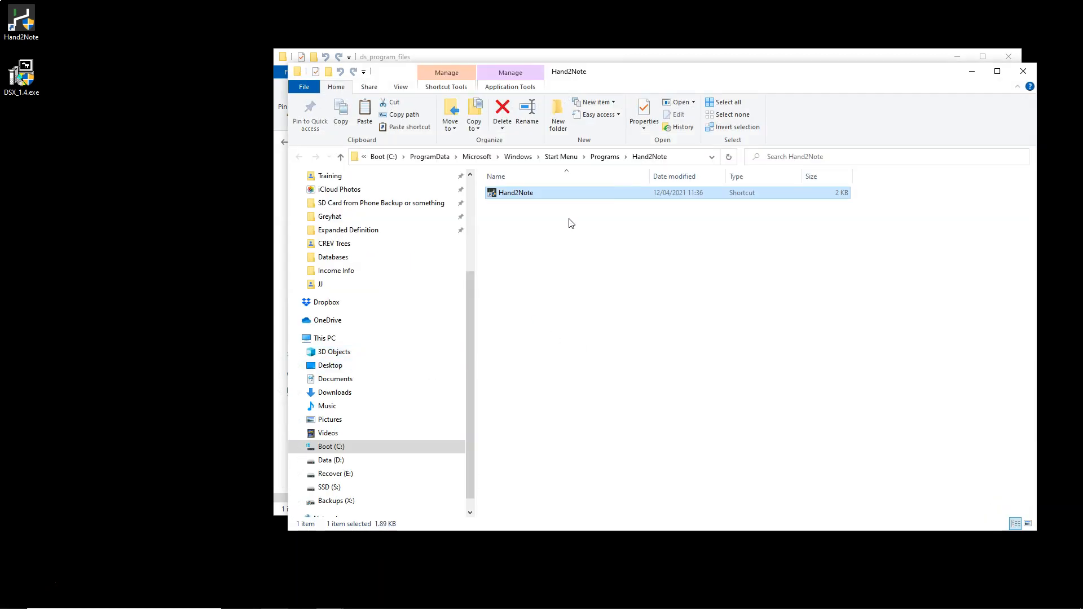
Check the target path in the Hand2Note shortcut's properties and close them without changes.
right_click(526, 196)
click(555, 544)
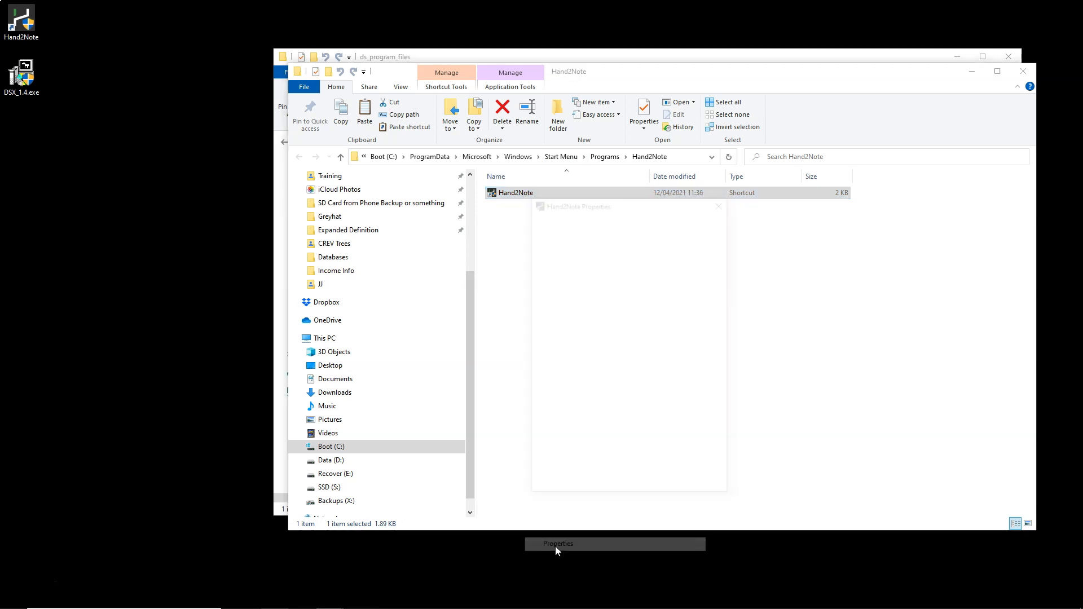
click(681, 307)
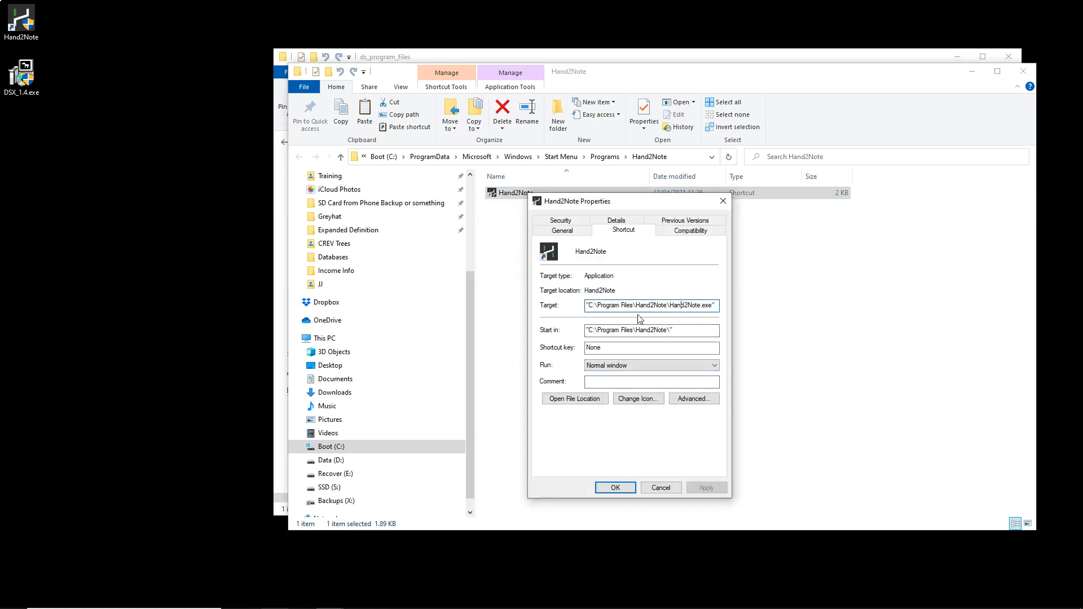
click(723, 201)
Launch the original Hand2Note installation through a Windows search.
key(super)
text(hand)
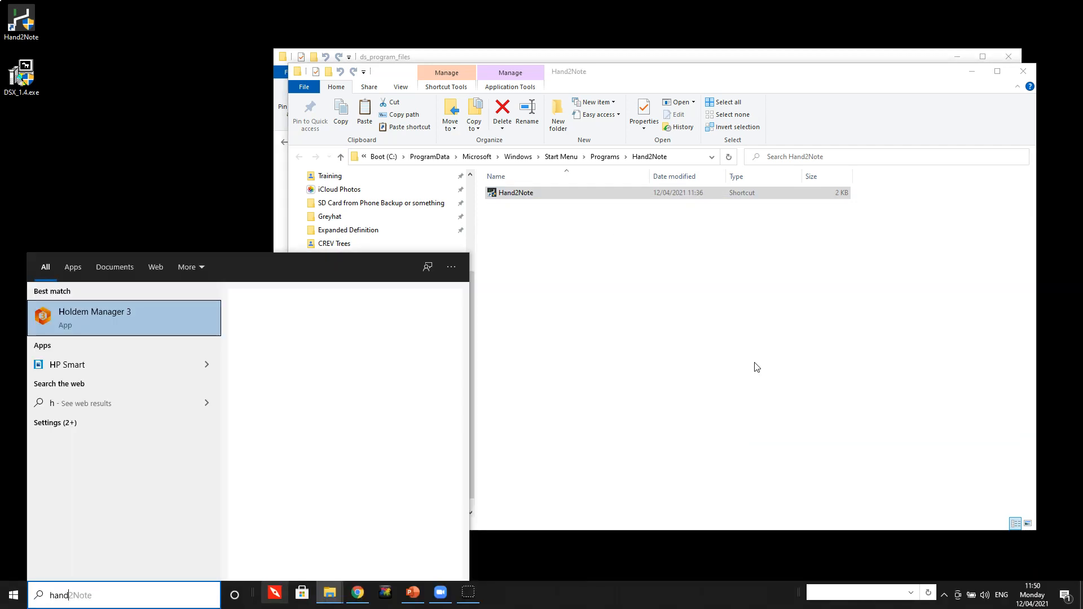
key(Return)
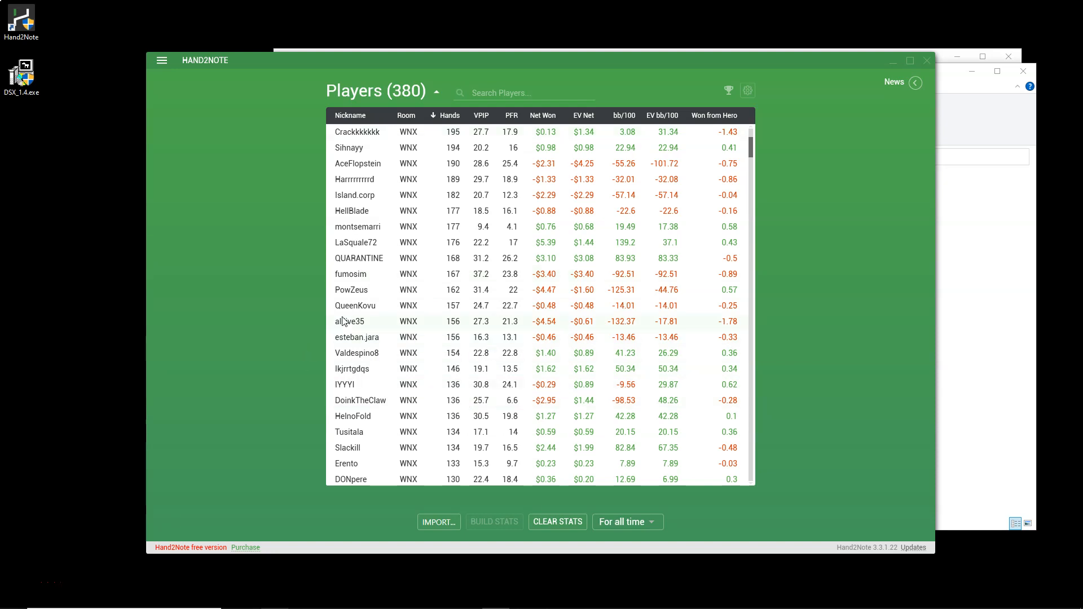
Examine the folders and stats in the original installation's Stats Editor, and close both the editor and Hand2Note.
click(161, 62)
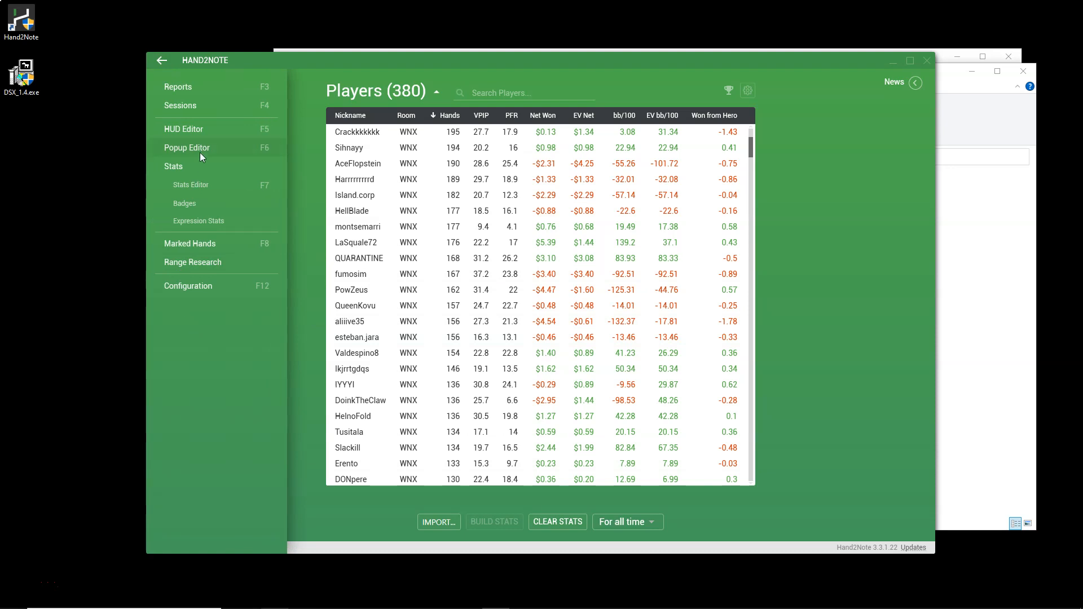
click(191, 183)
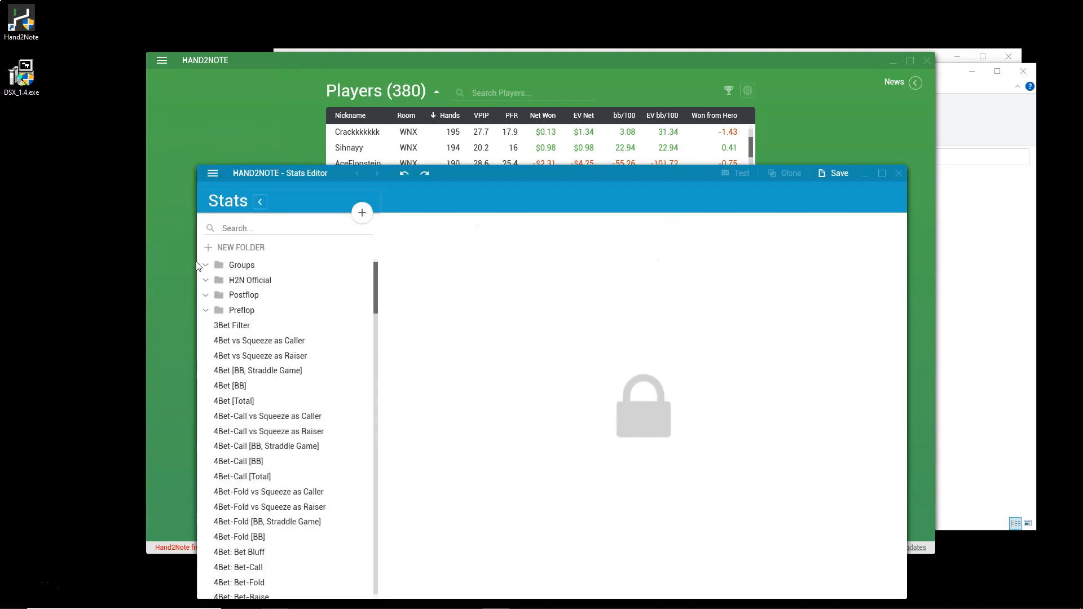
scroll(249, 346, down, 2)
drag(505, 191, 489, 133)
scroll(284, 312, up, 2)
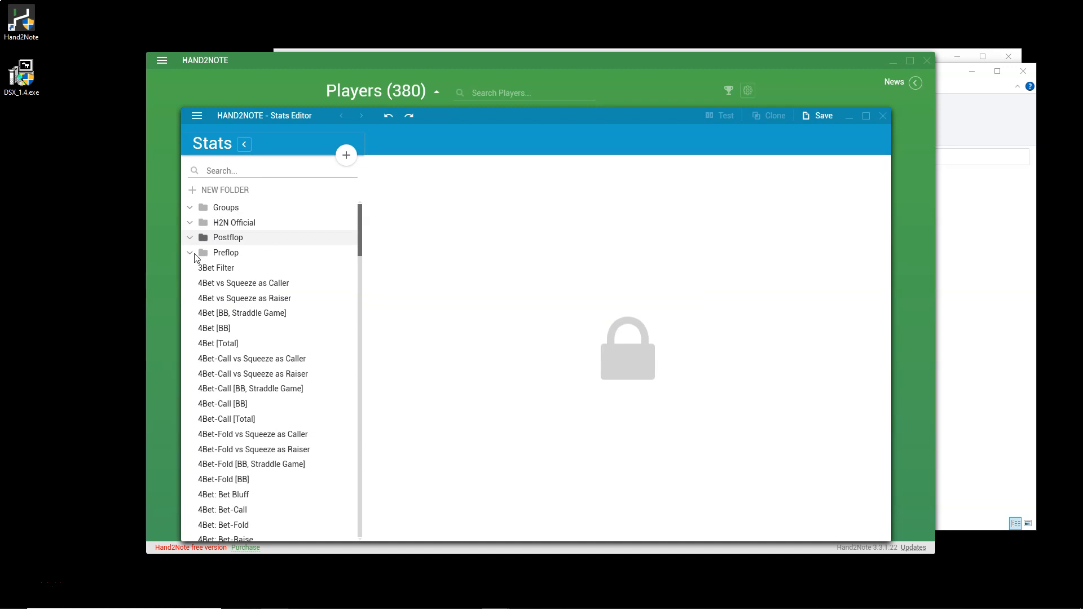
scroll(273, 481, down, 15)
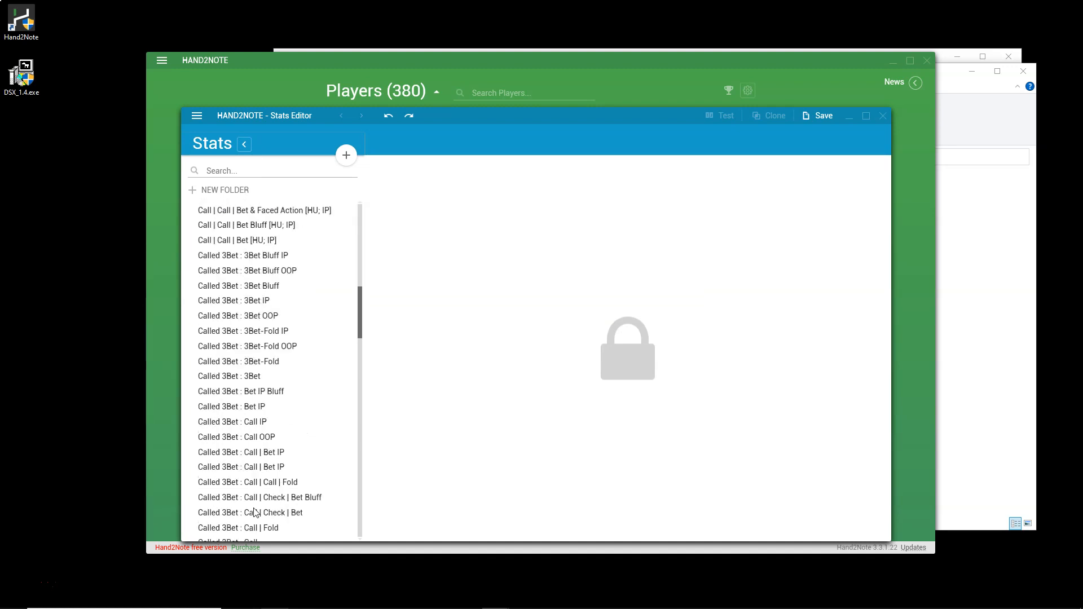
scroll(270, 485, down, 15)
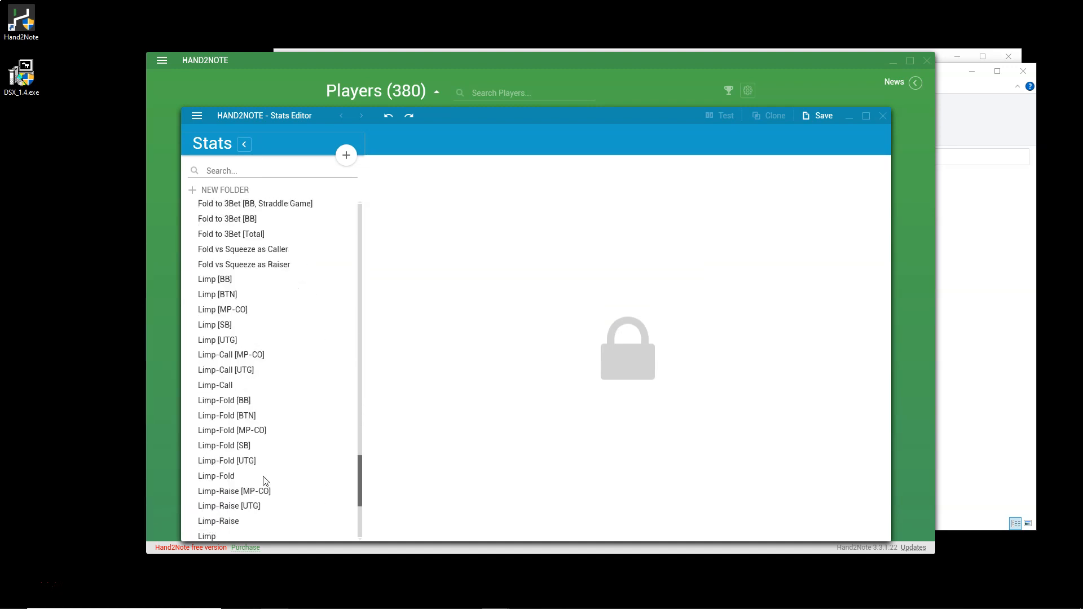
click(882, 117)
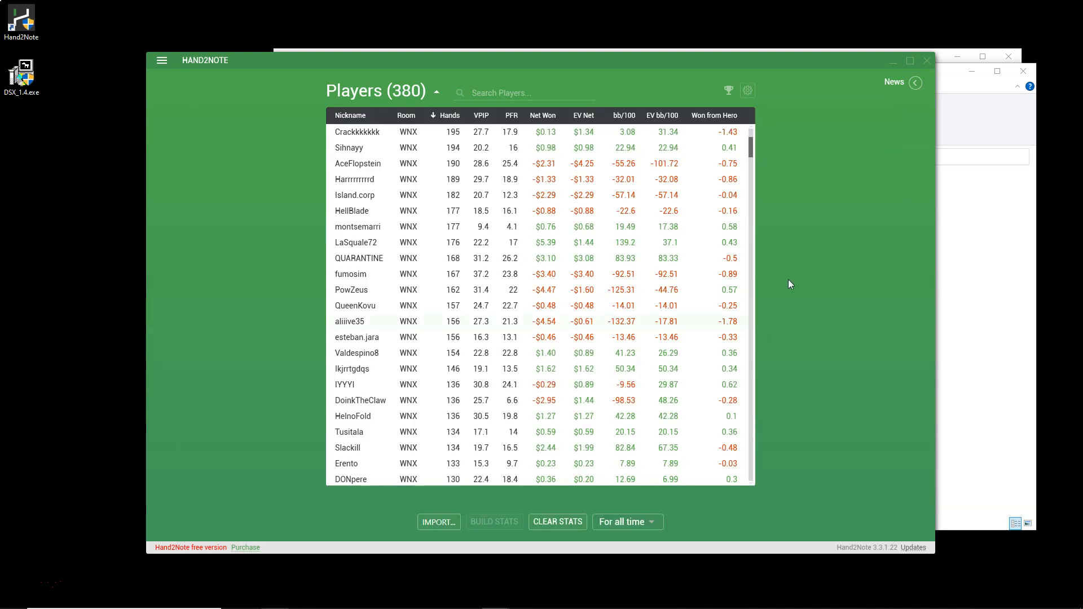
click(928, 59)
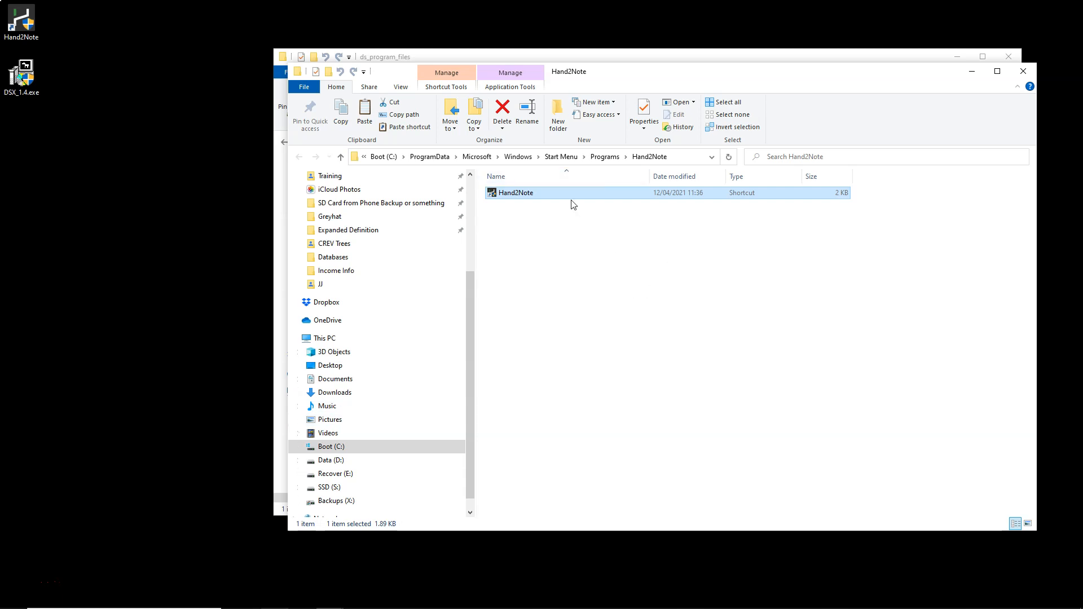
Launch Hand2Note.exe from the copied folder C:\ds_program_files\Hand2Note.
scroll(415, 411, down, 1)
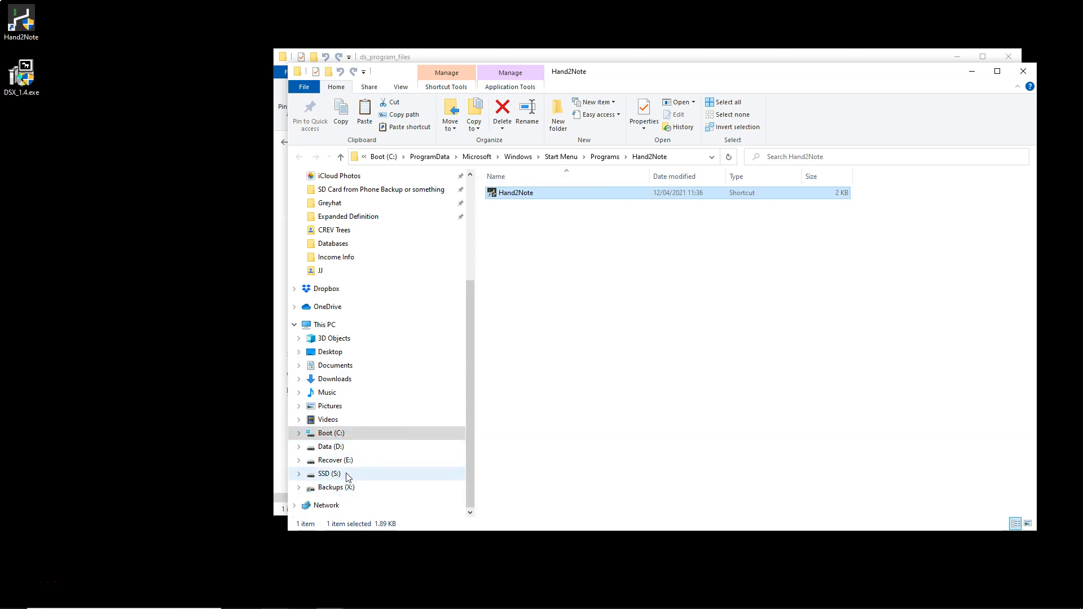
click(343, 435)
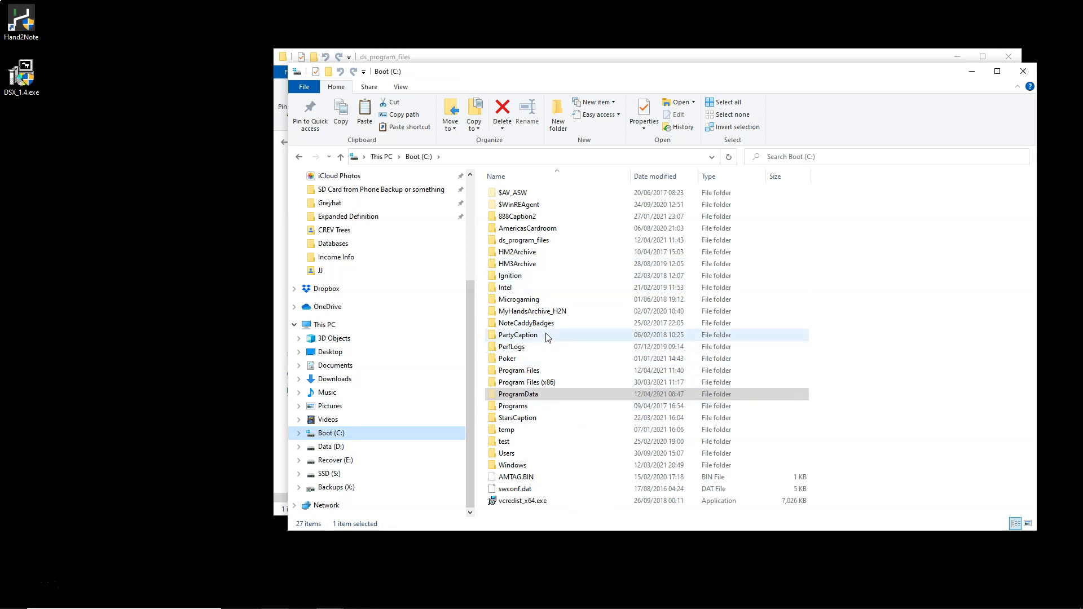
double_click(539, 241)
double_click(534, 193)
scroll(535, 254, down, 3)
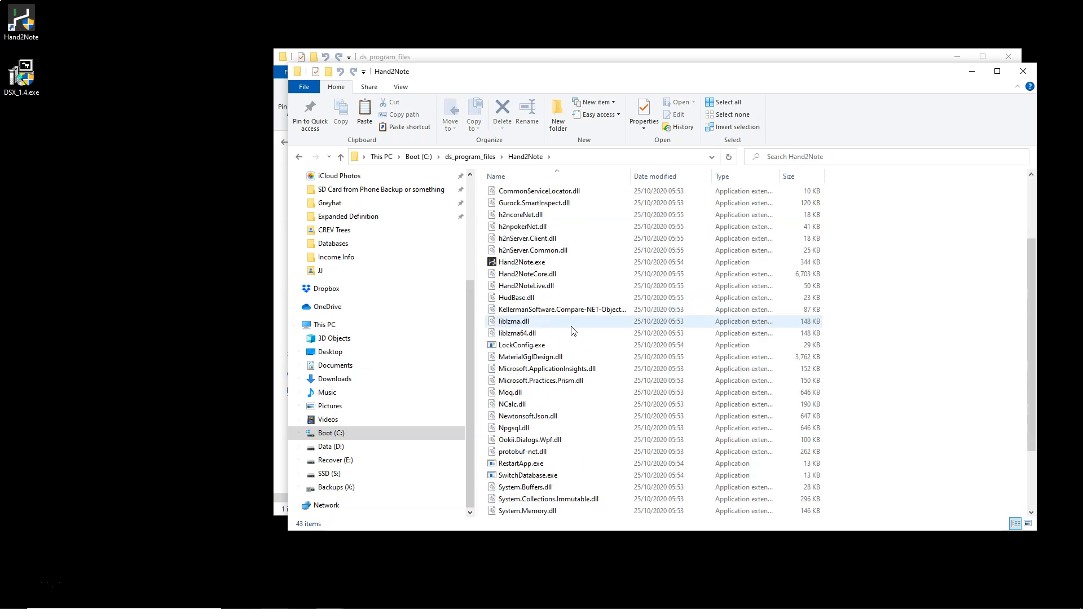
click(535, 265)
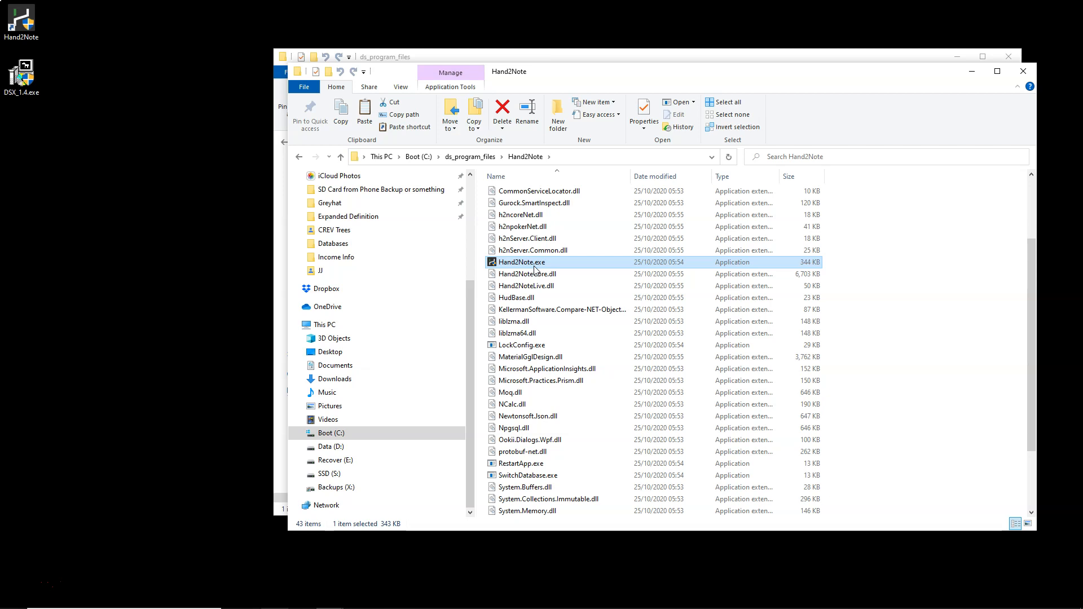
double_click(535, 263)
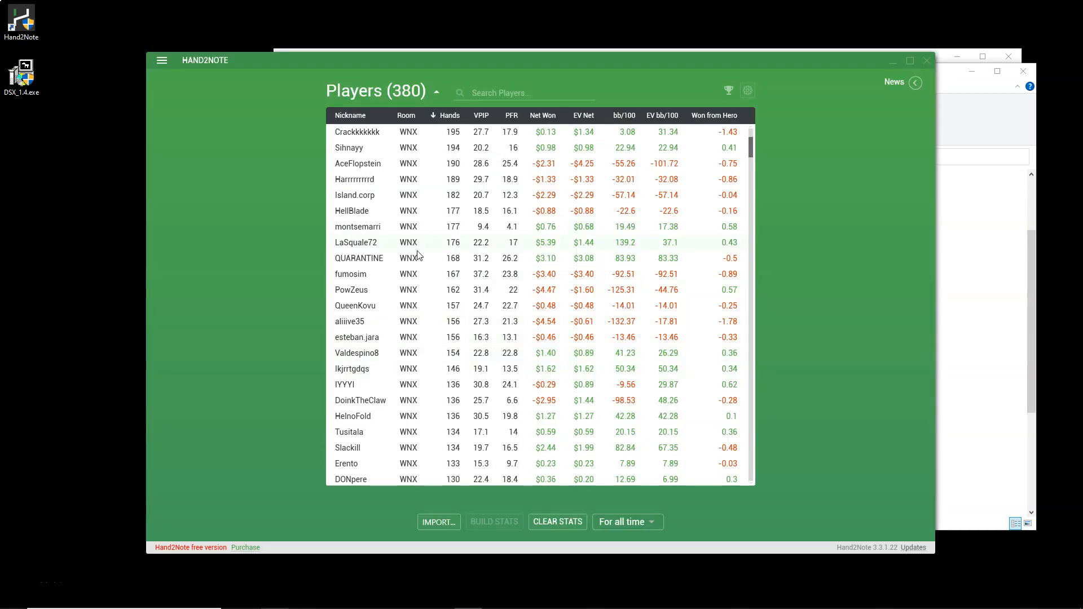
Check the Stats Editor of the copied Hand2Note for the Death Star stat folders and close the editor.
click(158, 65)
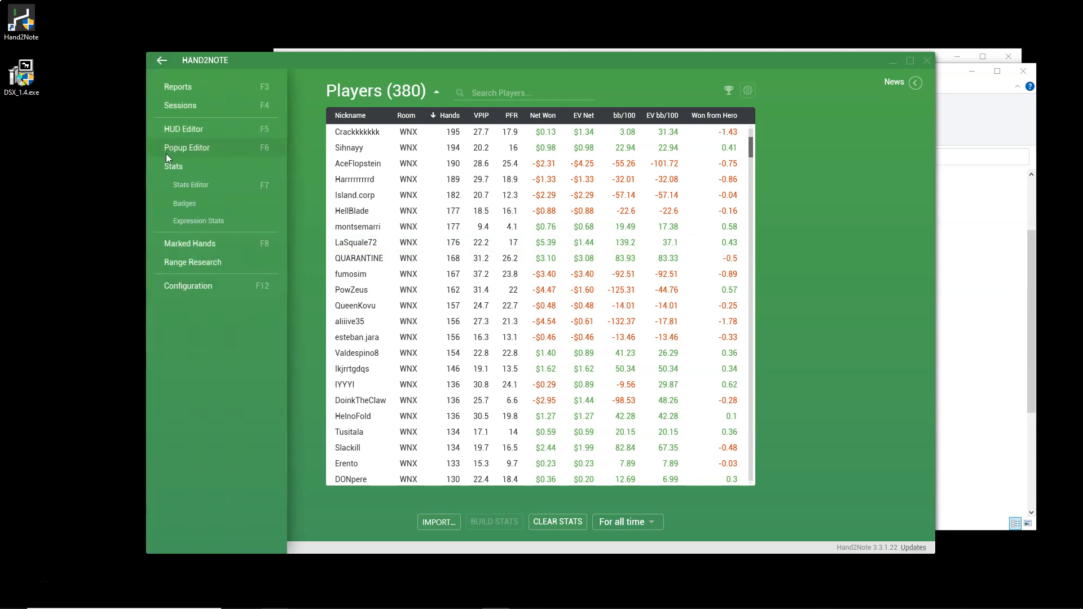
click(171, 187)
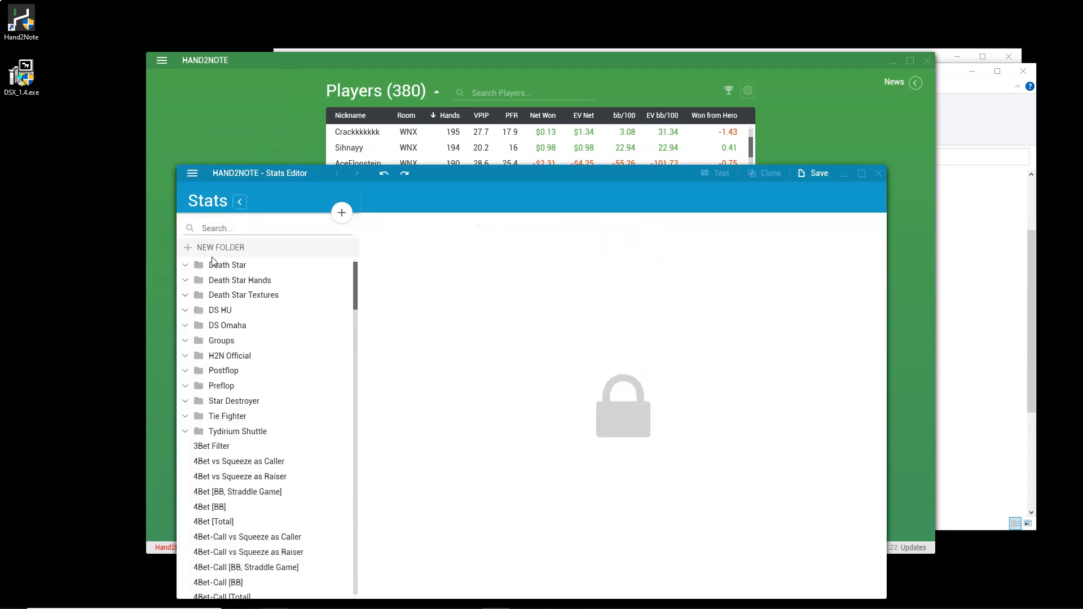
click(878, 173)
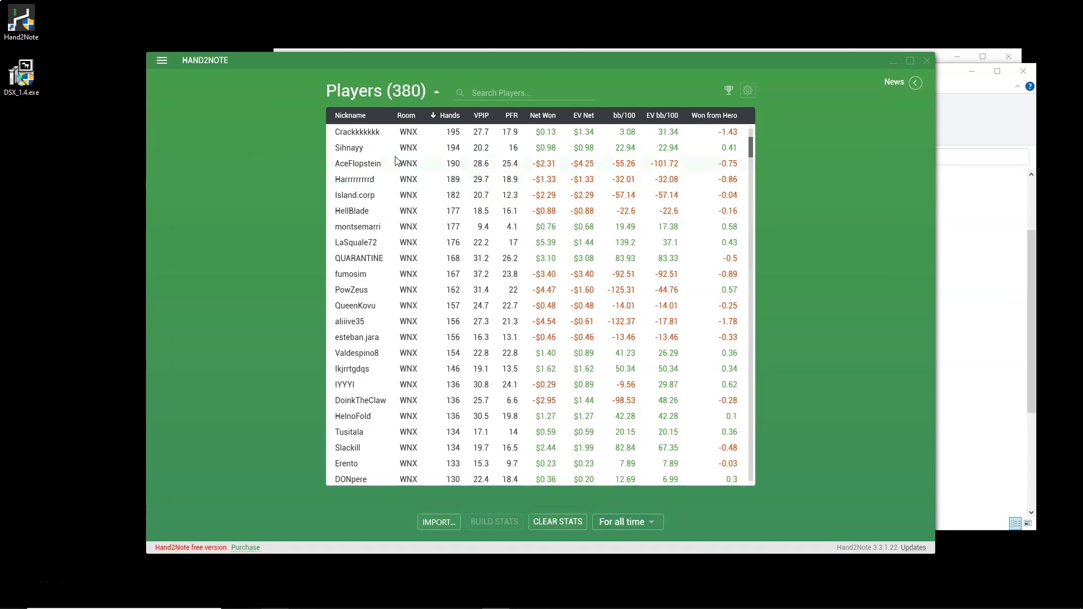
Open the first listed player's popup, view DS pages including Fold to PF 3bet DS and Fold to Steal DS, and close it.
double_click(426, 135)
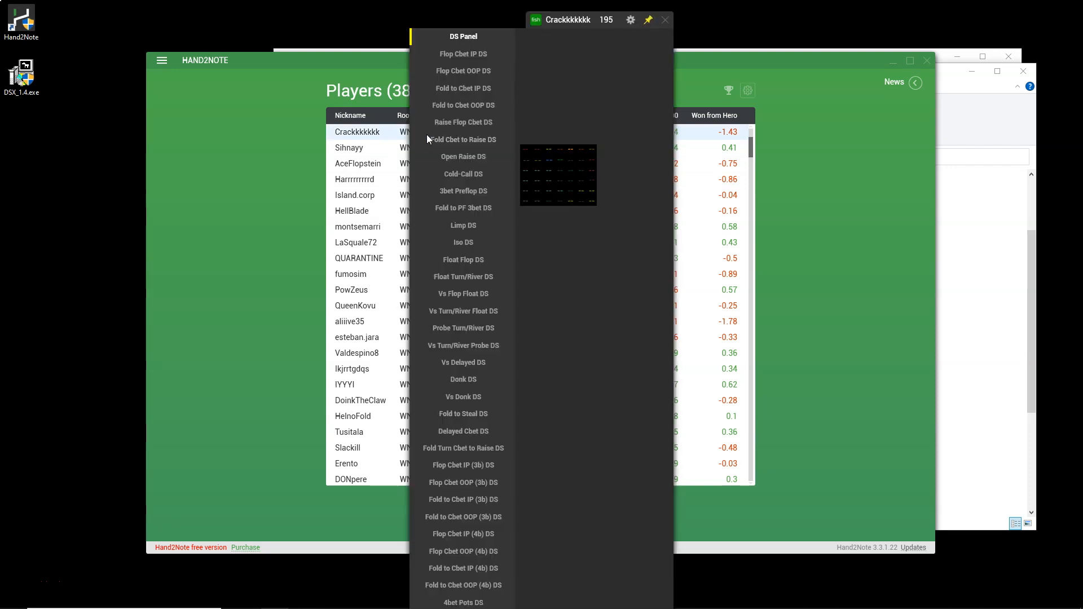
drag(703, 326, 784, 350)
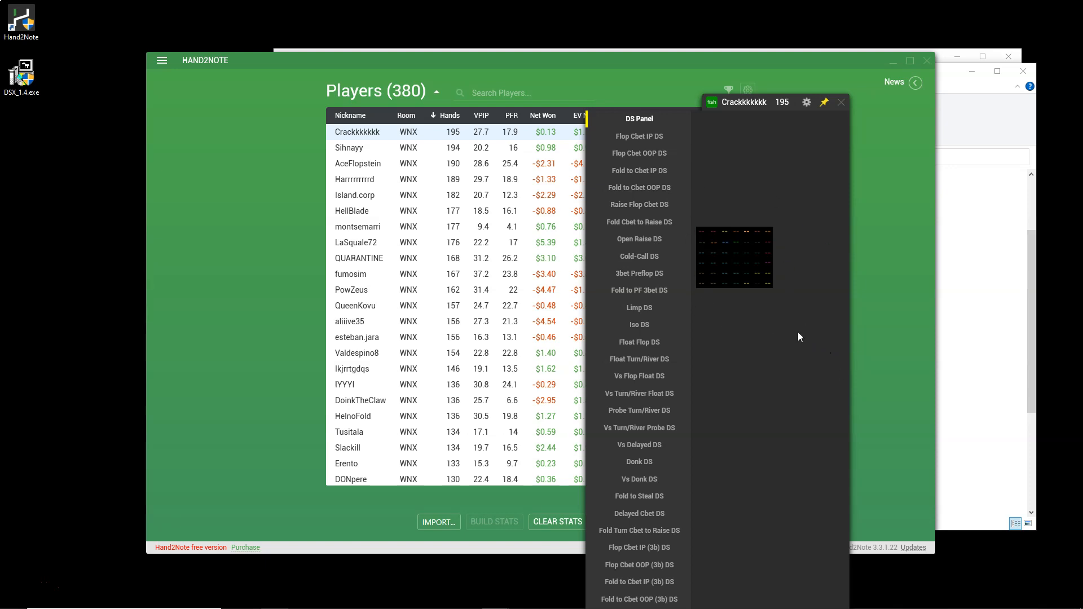
click(639, 168)
click(600, 211)
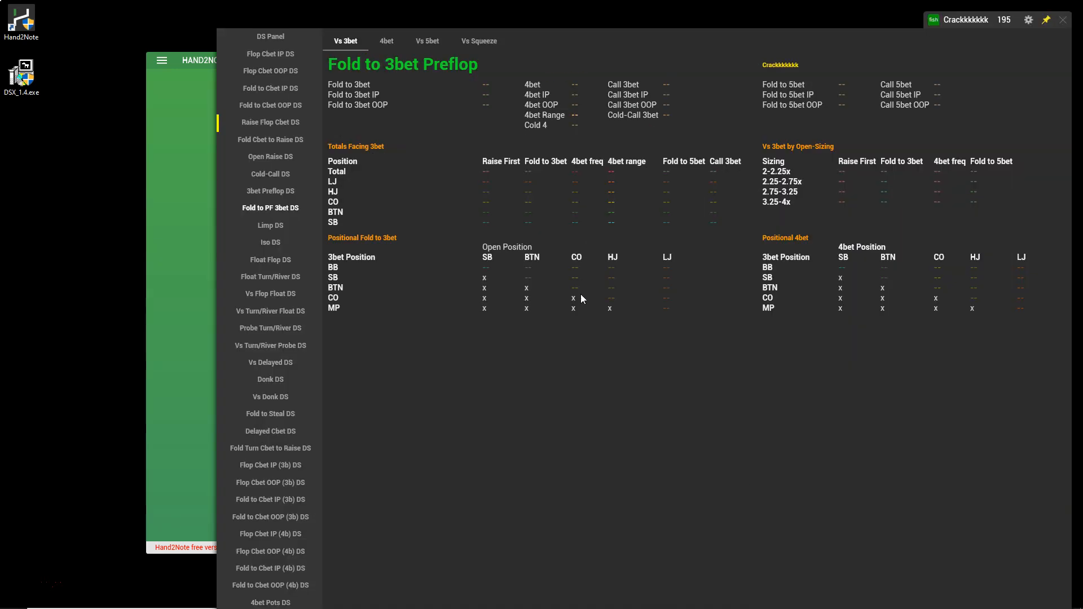
click(271, 277)
click(271, 414)
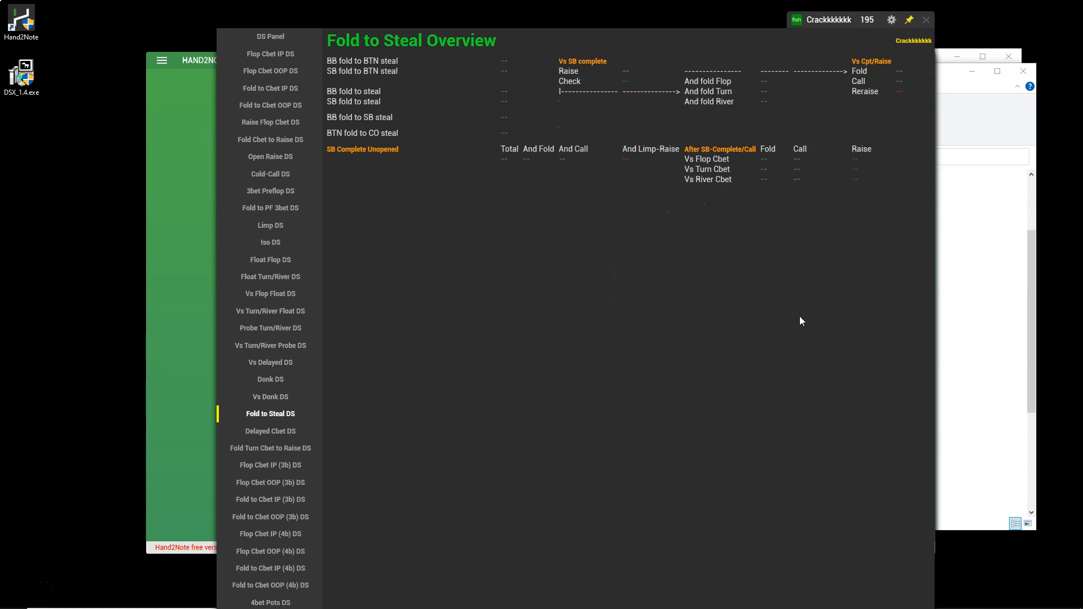
key(Escape)
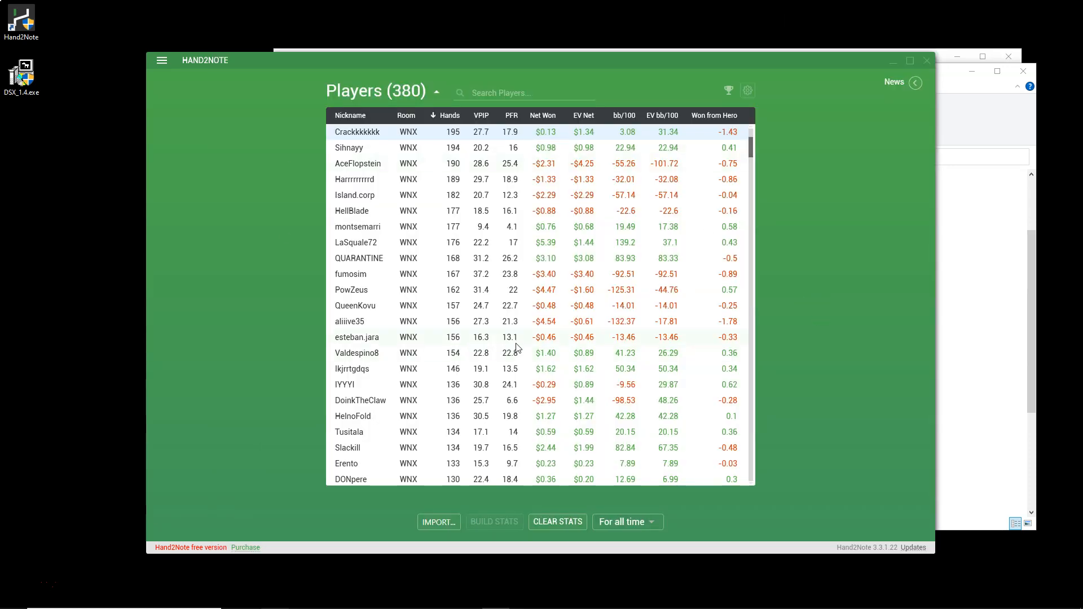